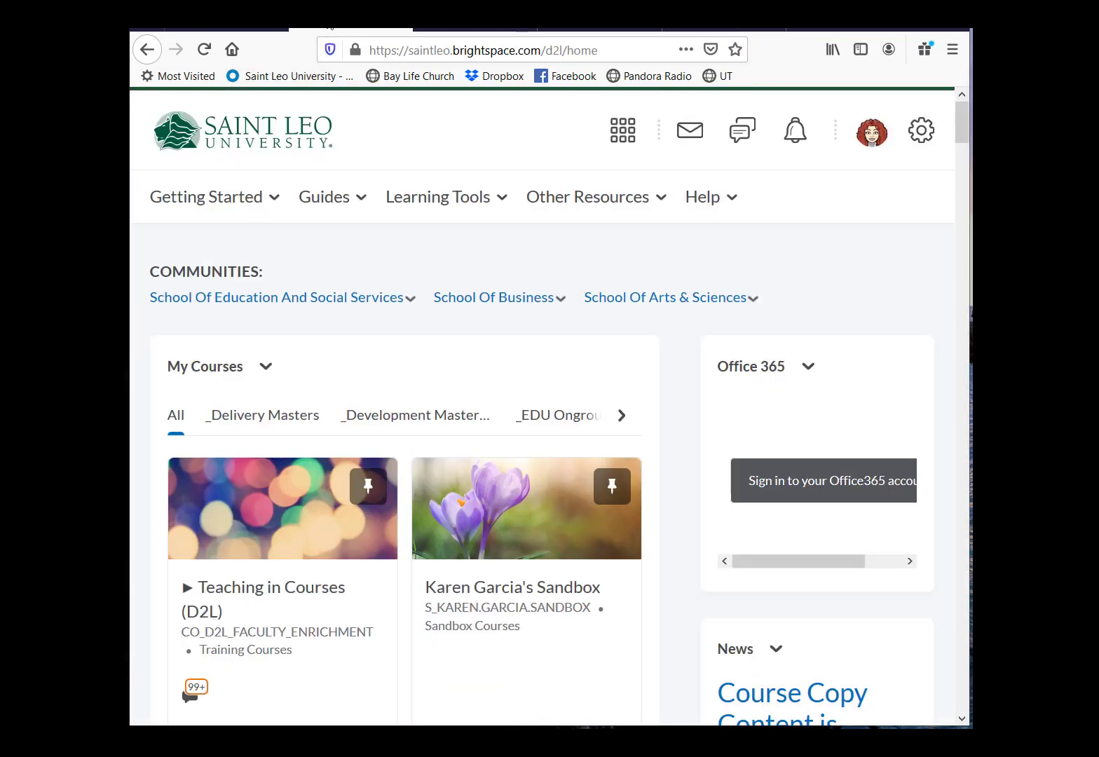
Step: Open the quizzes of the personal sandbox course and start a new quiz
click(456, 593)
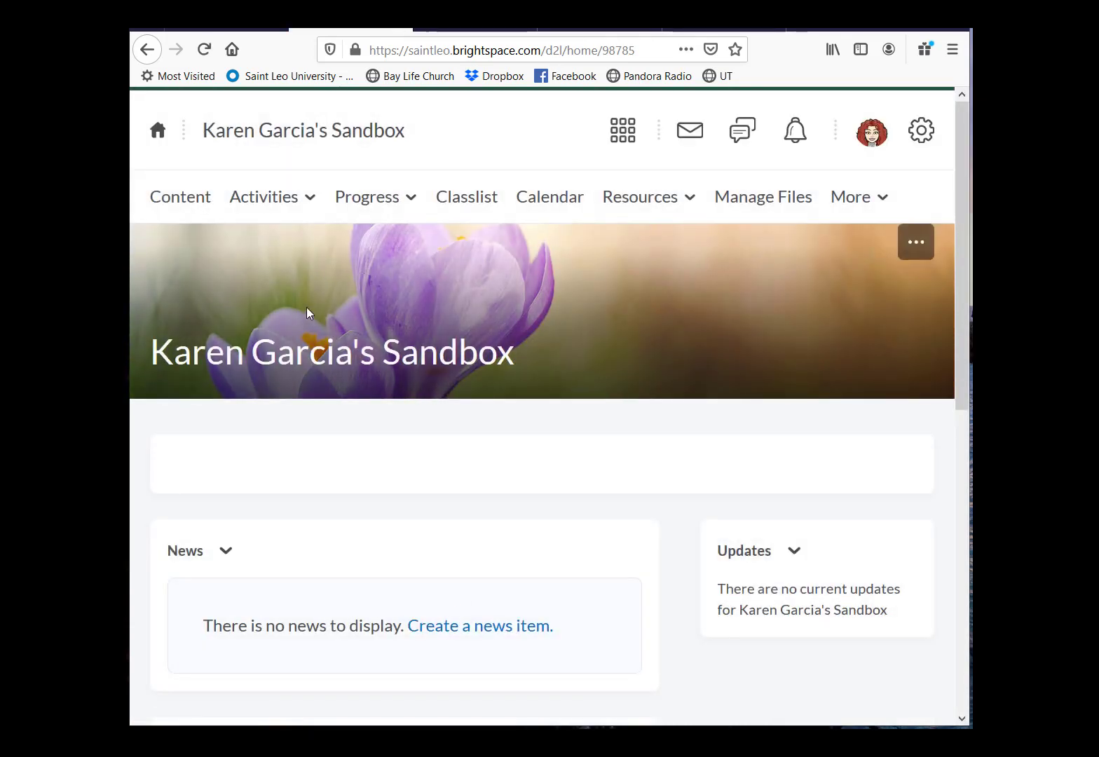
click(308, 201)
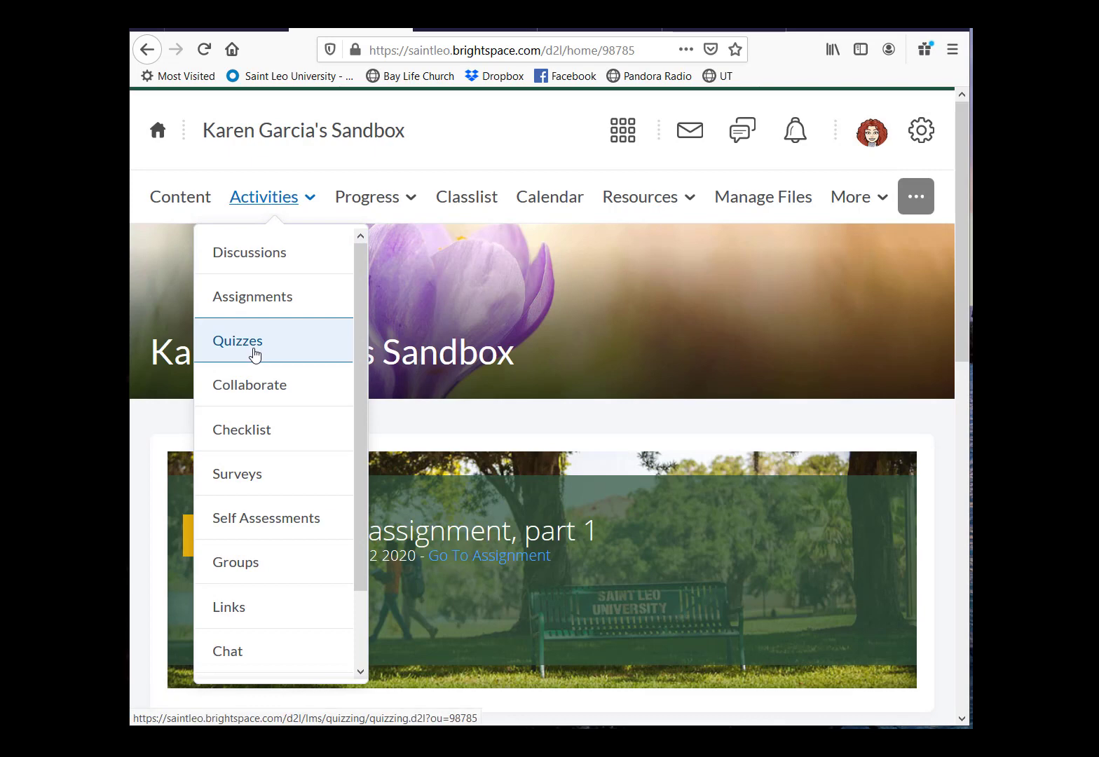
click(253, 354)
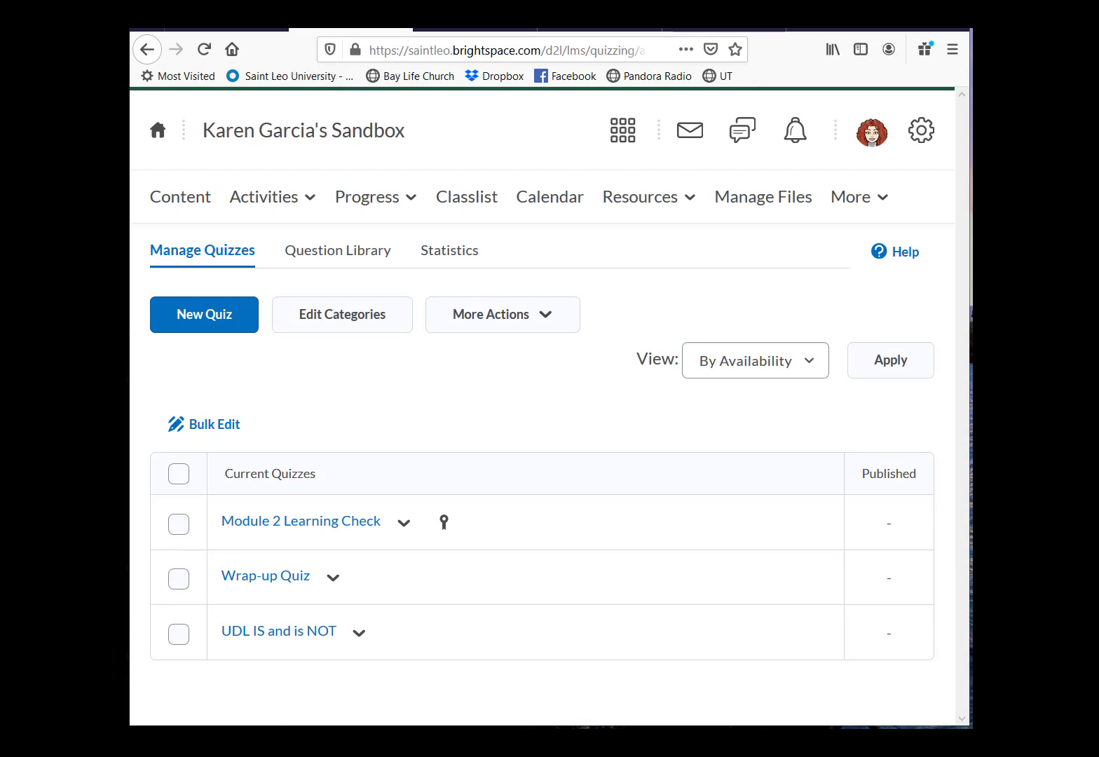
click(176, 328)
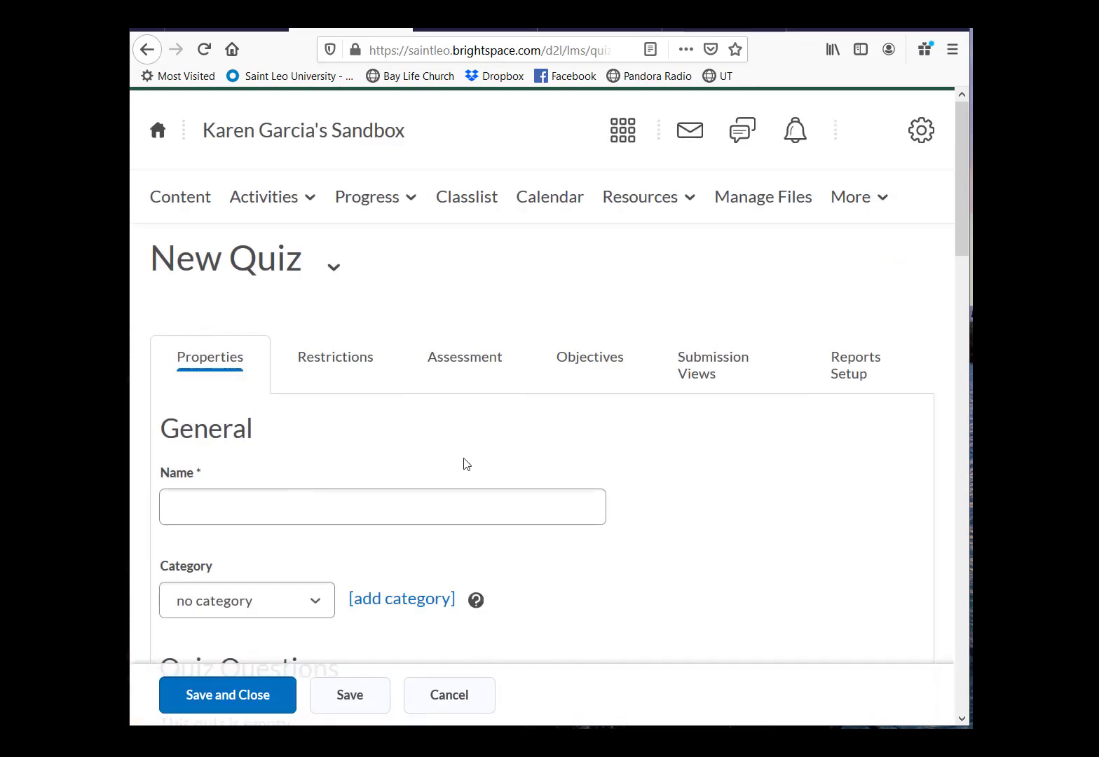
Step: Name the new quiz "Fun Quiz"
drag(957, 222, 963, 287)
click(274, 269)
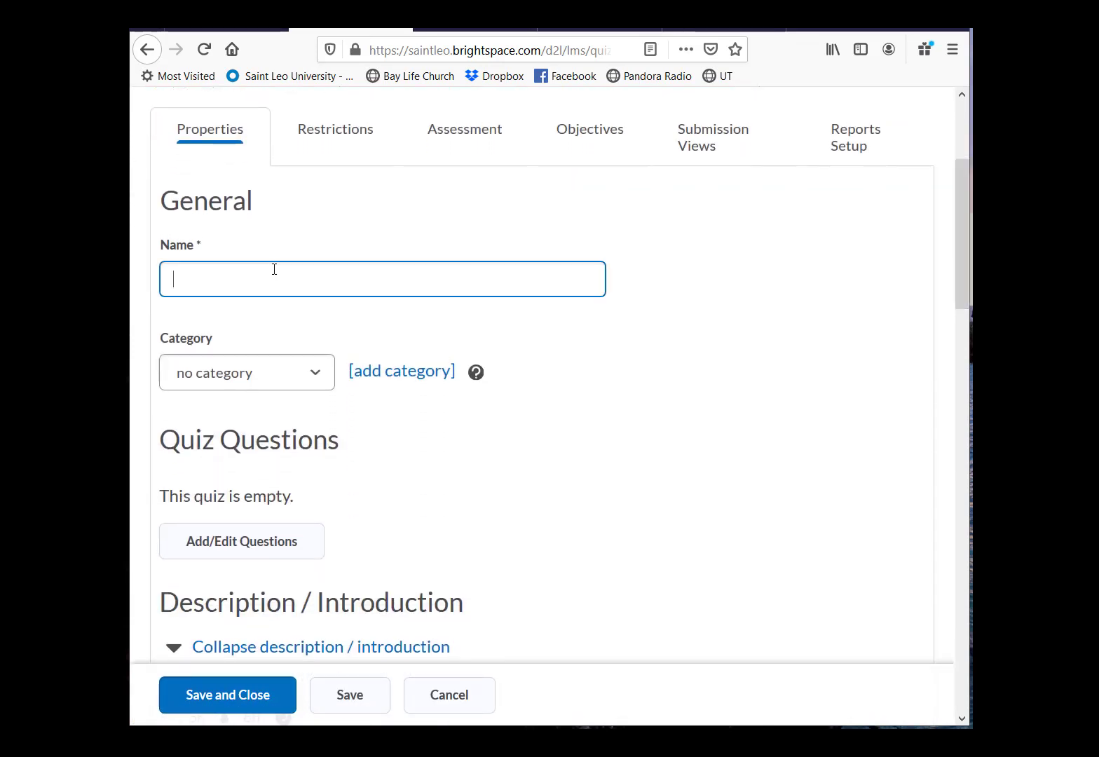
text(Fun Quiz)
drag(958, 259, 963, 317)
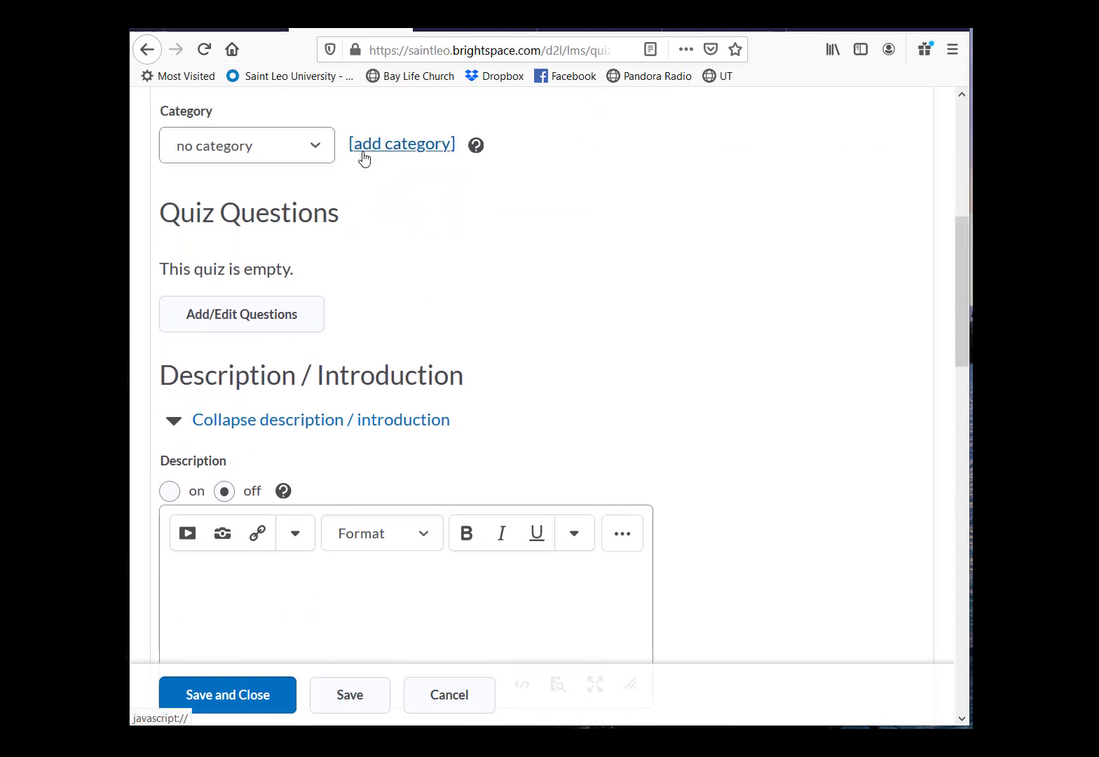
click(324, 151)
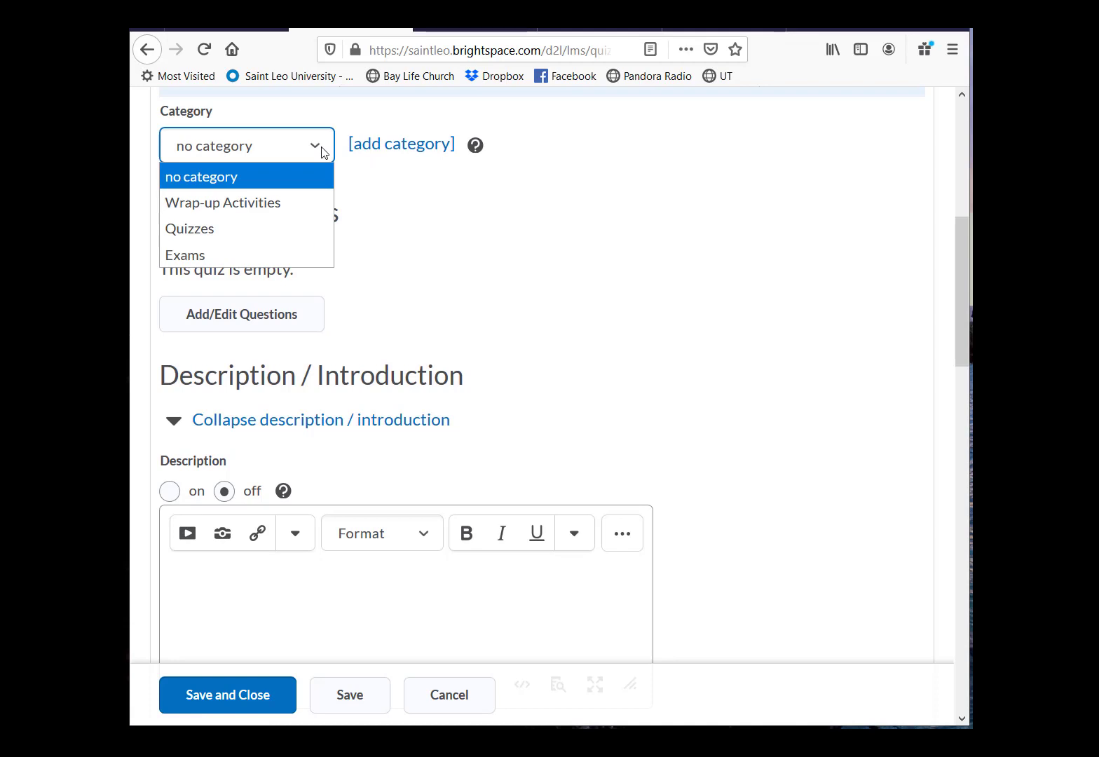
click(323, 153)
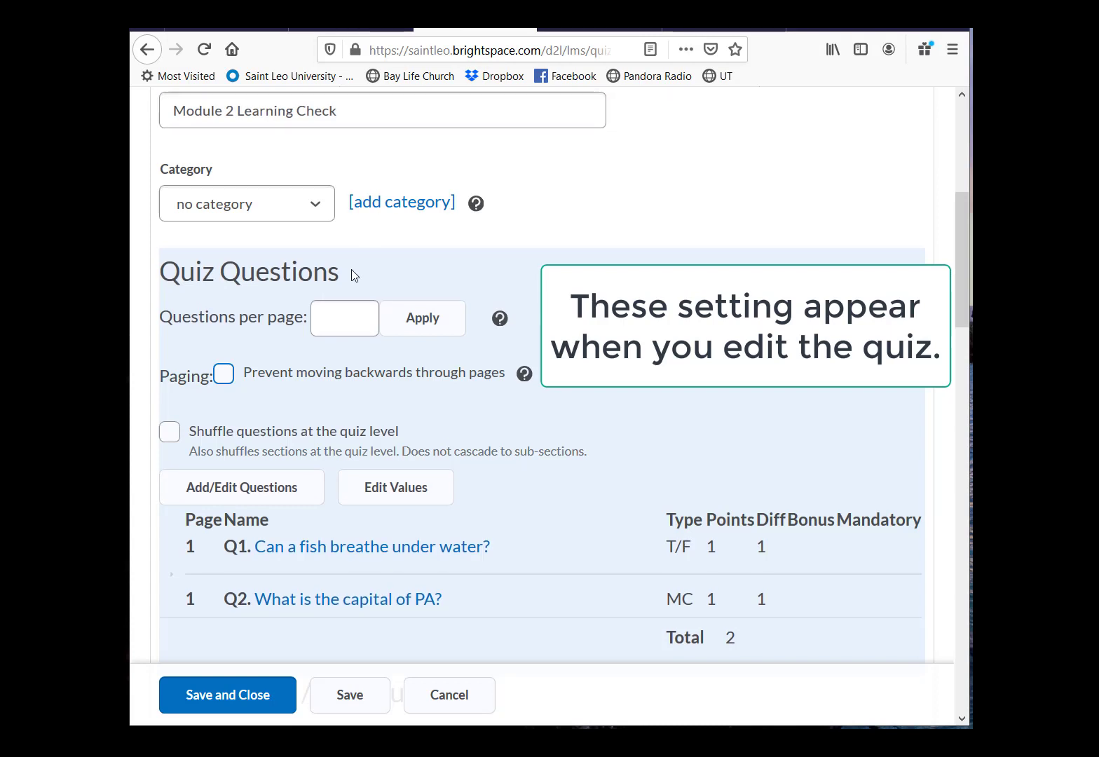
click(340, 320)
click(410, 327)
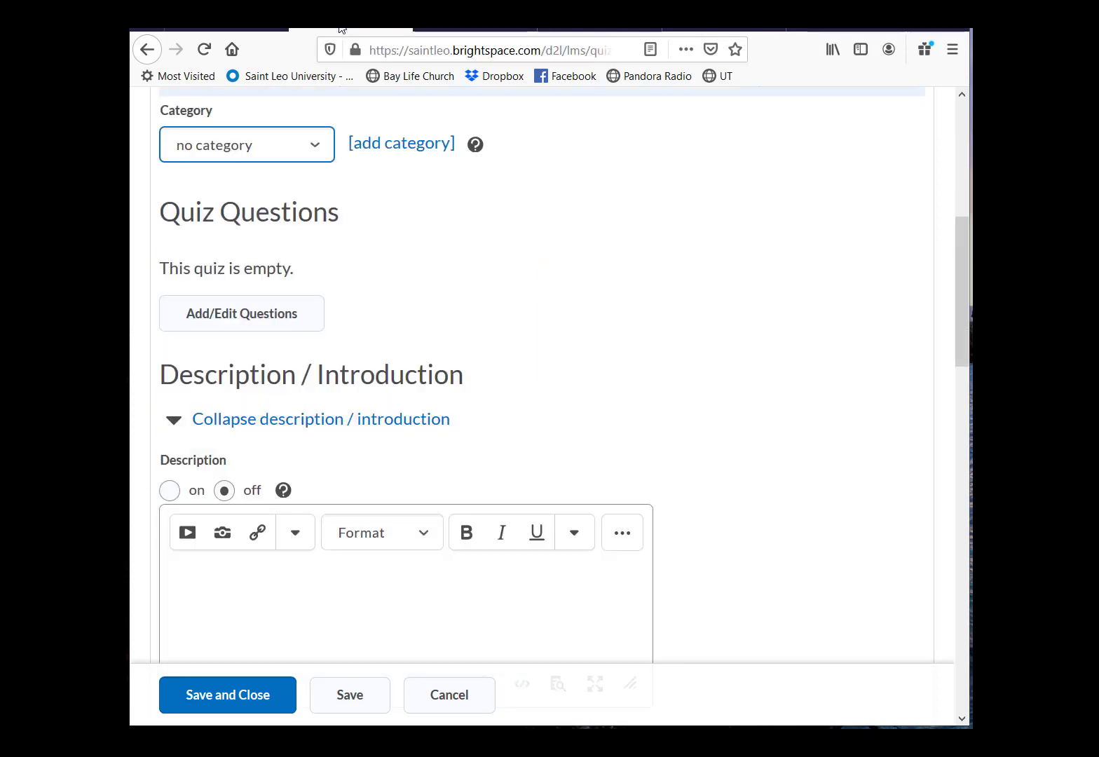
Step: Turn on the quiz description and enter "Chapter 1" as its text
drag(966, 264, 952, 331)
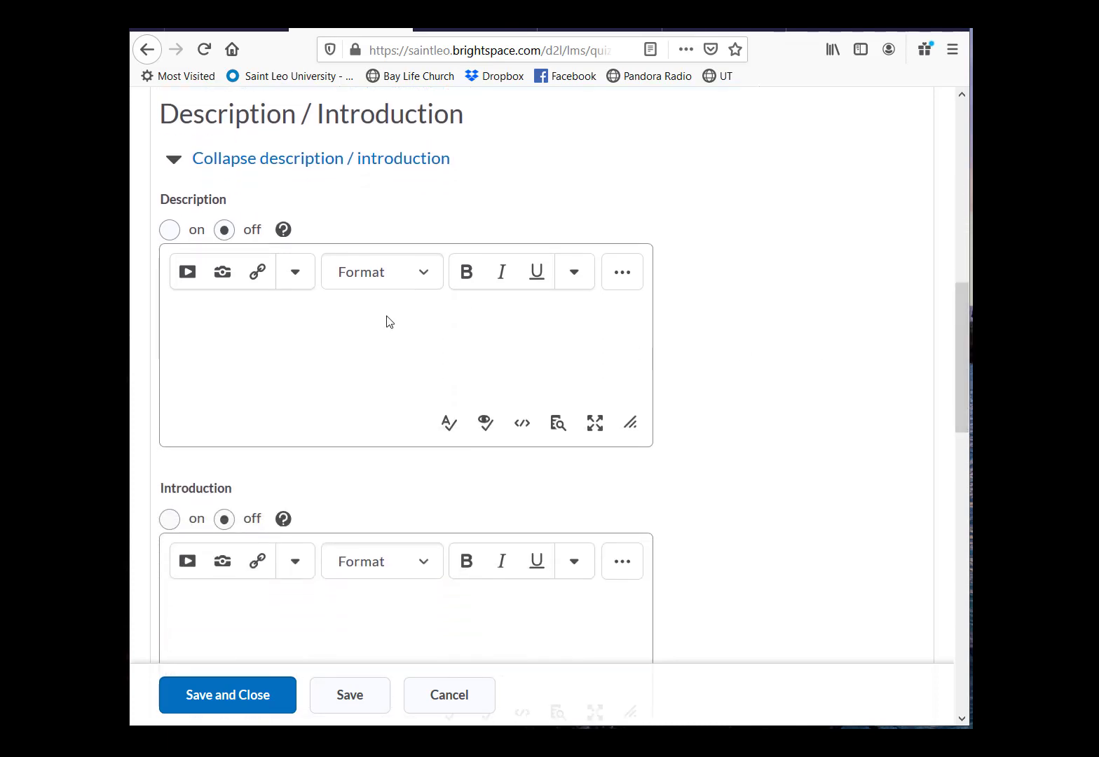
click(169, 231)
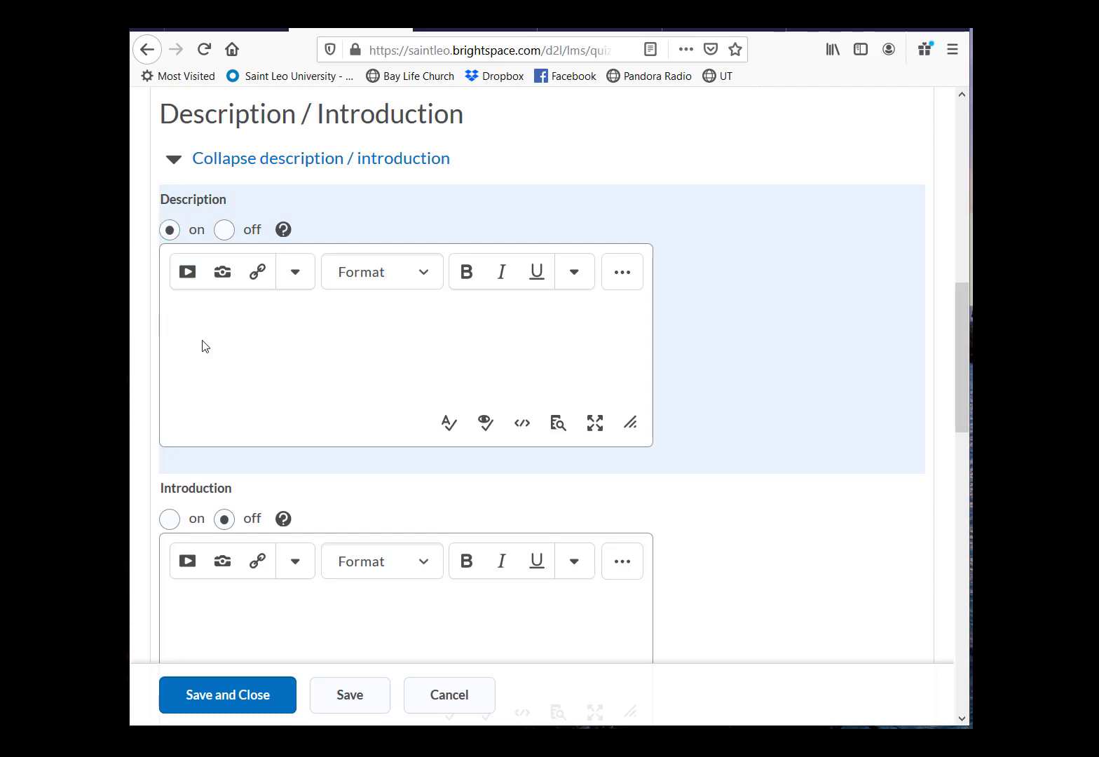
text(Chapter 1)
Step: Open the question editor for Fun Quiz and create a new True or False question
drag(965, 318, 966, 604)
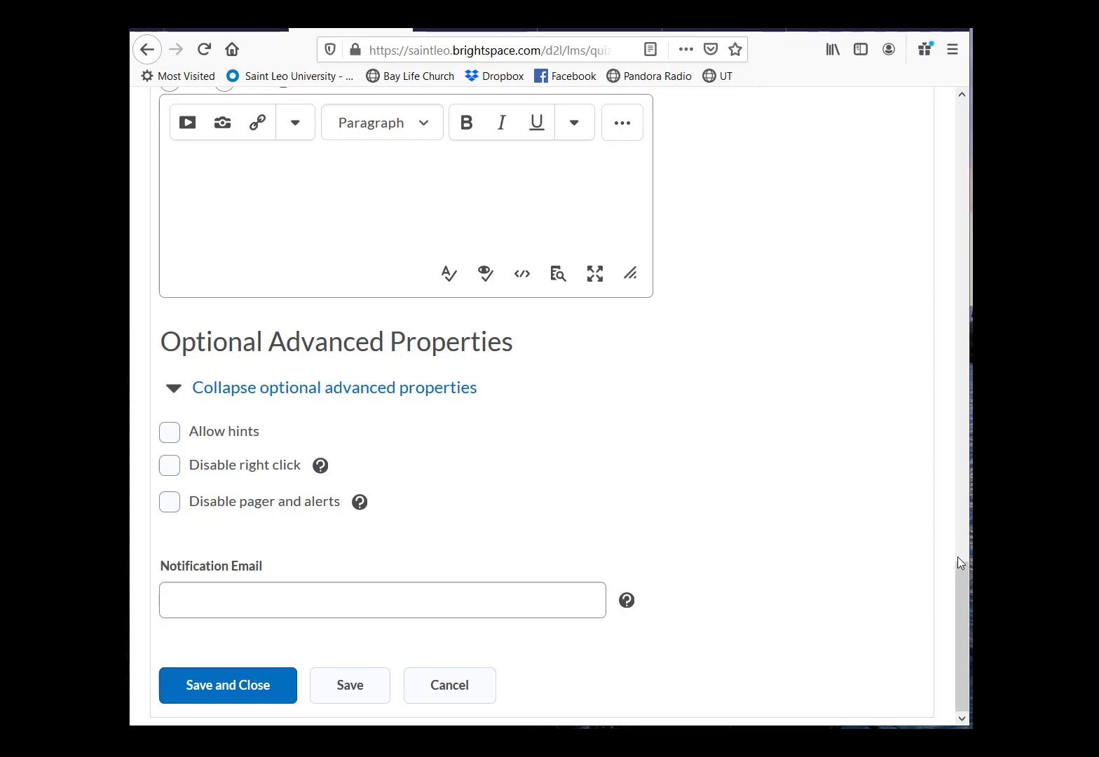
drag(958, 569, 955, 194)
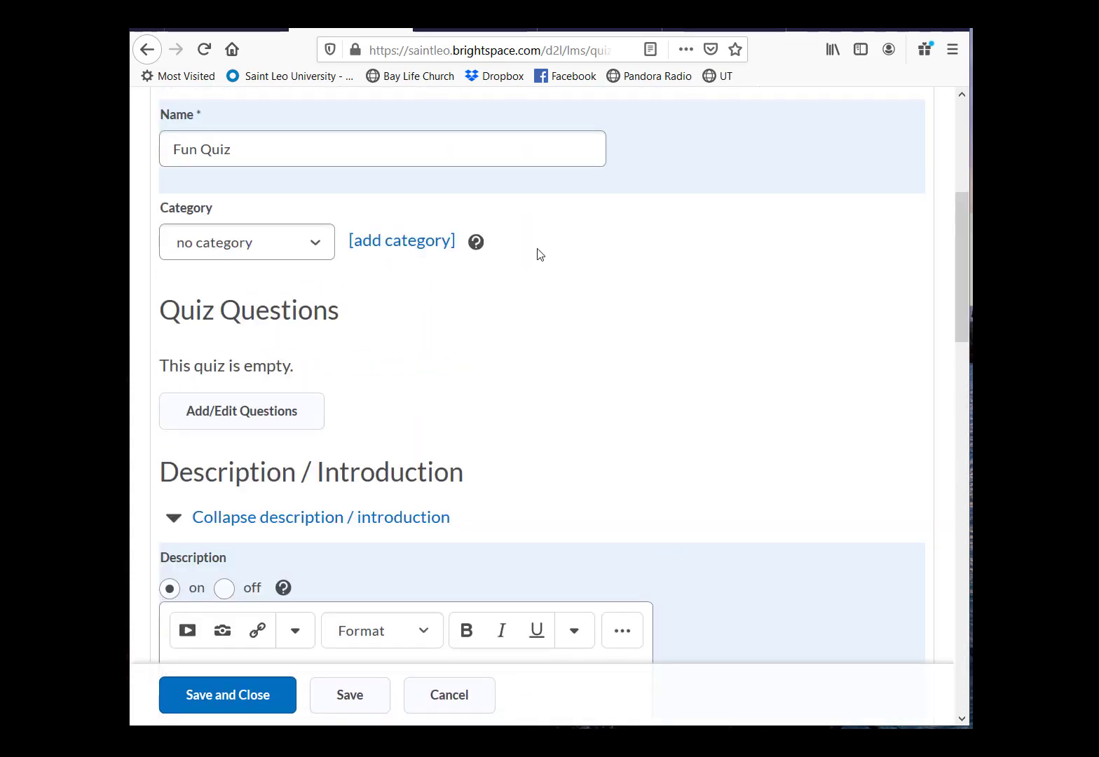
click(221, 403)
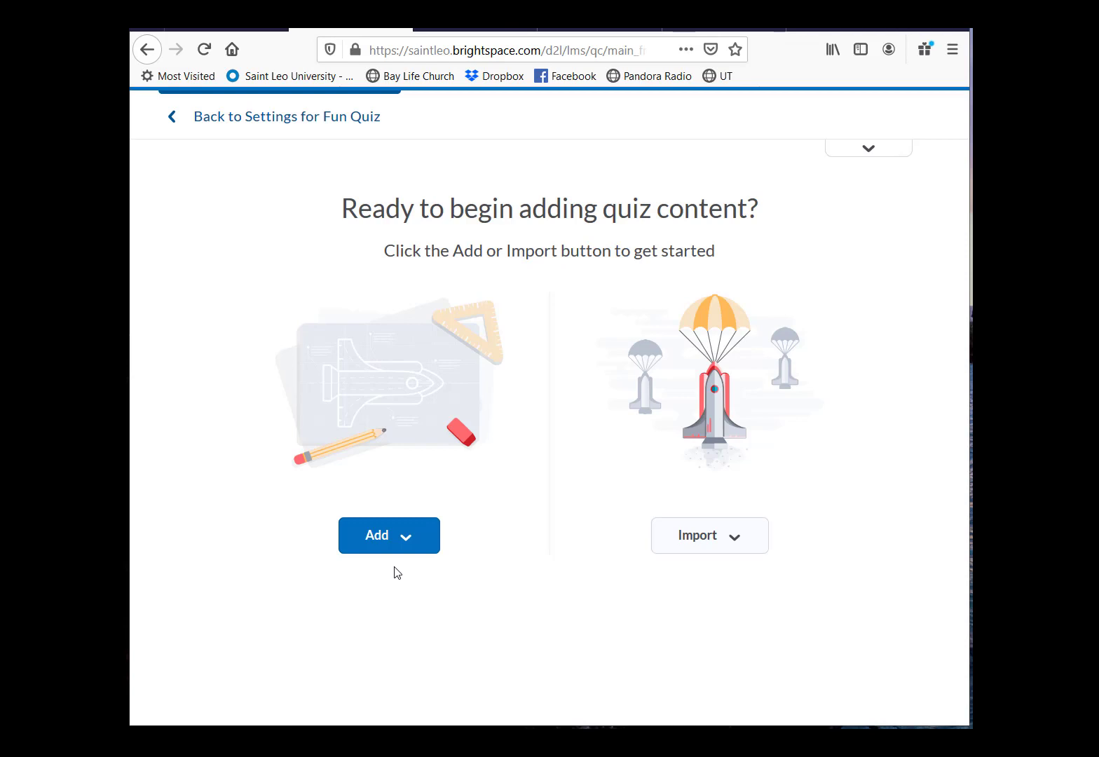
click(731, 553)
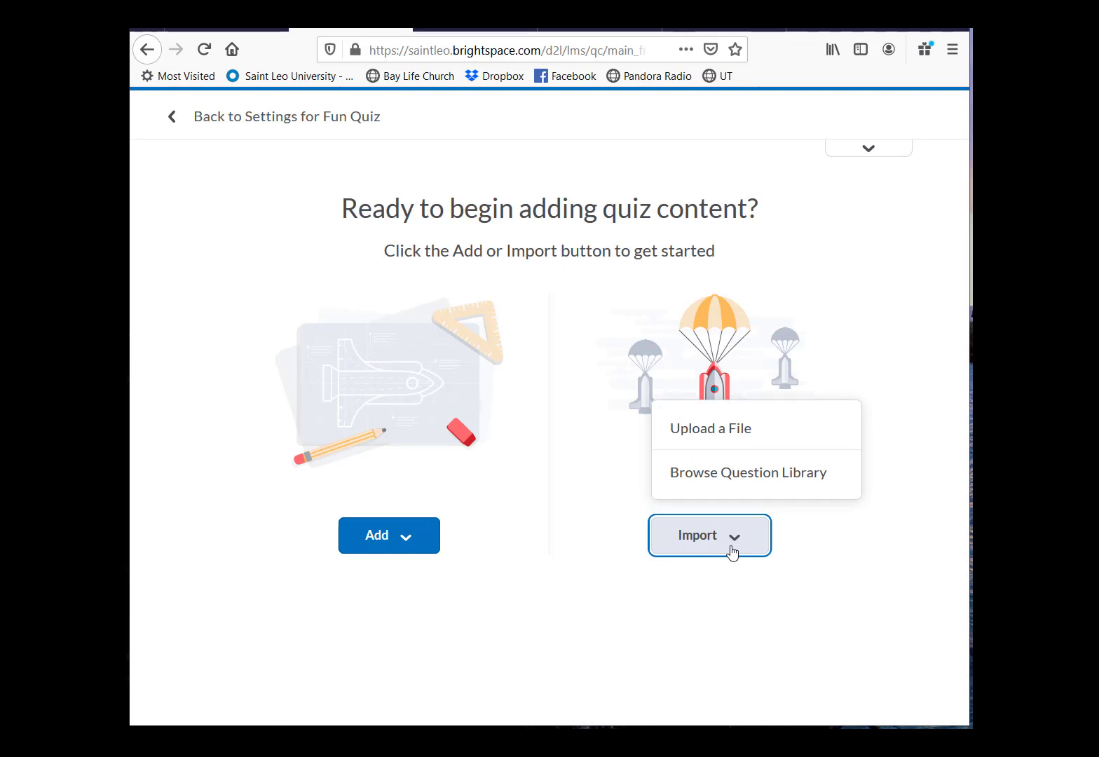
click(729, 552)
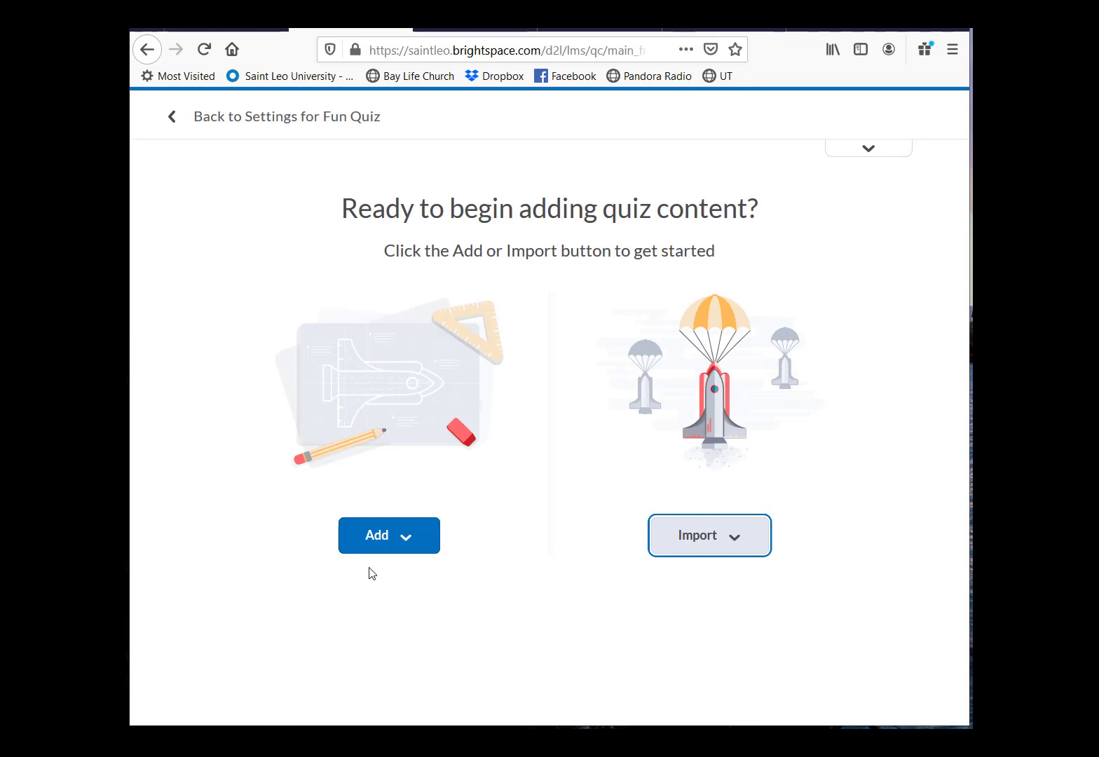
click(396, 548)
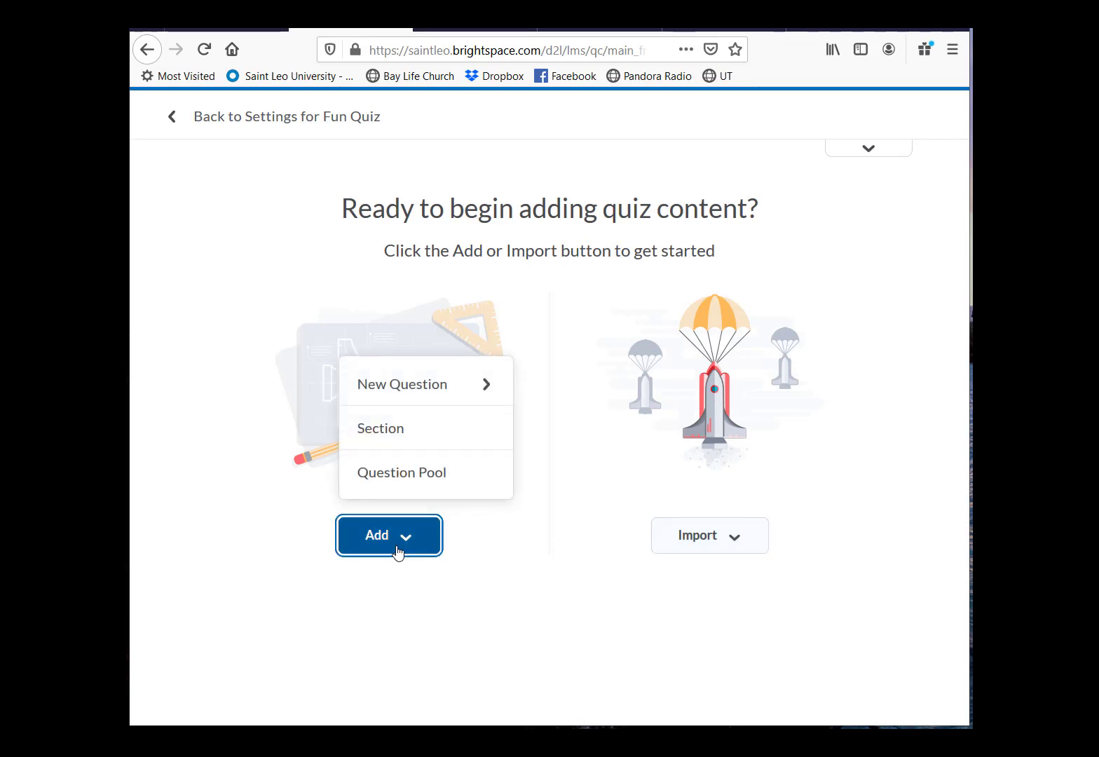
click(437, 386)
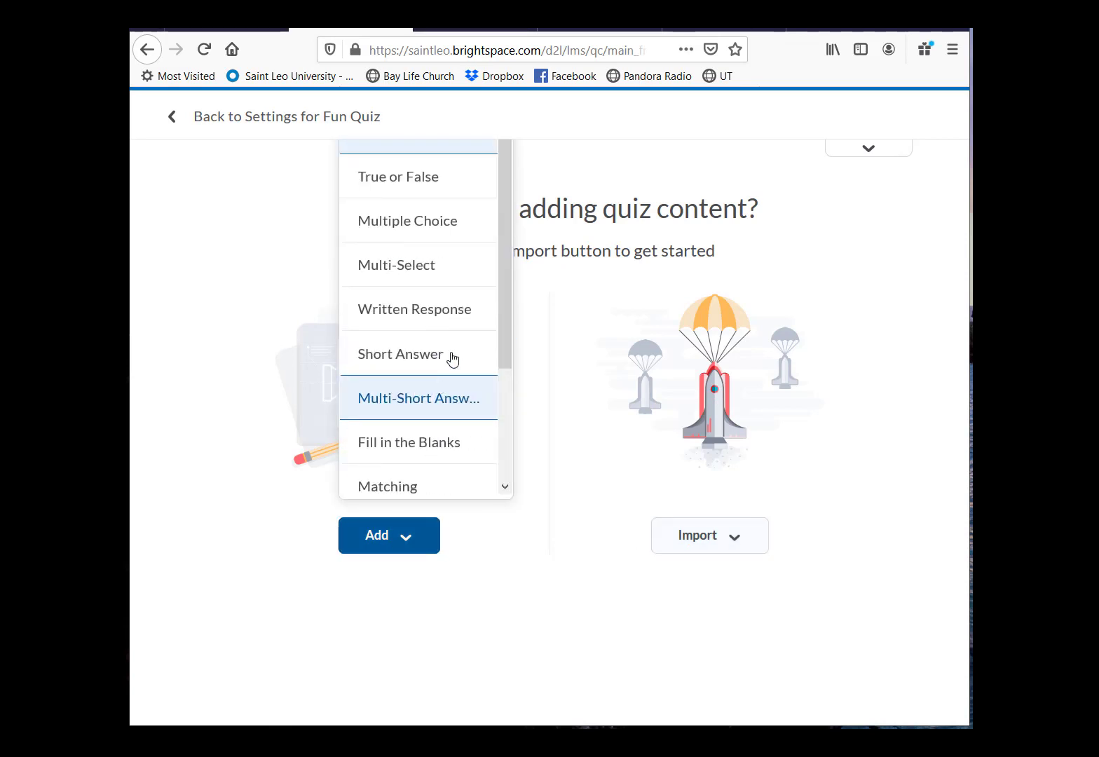
mouse_move(503, 223)
mouse_down()
mouse_move(501, 337)
mouse_move(498, 228)
mouse_up()
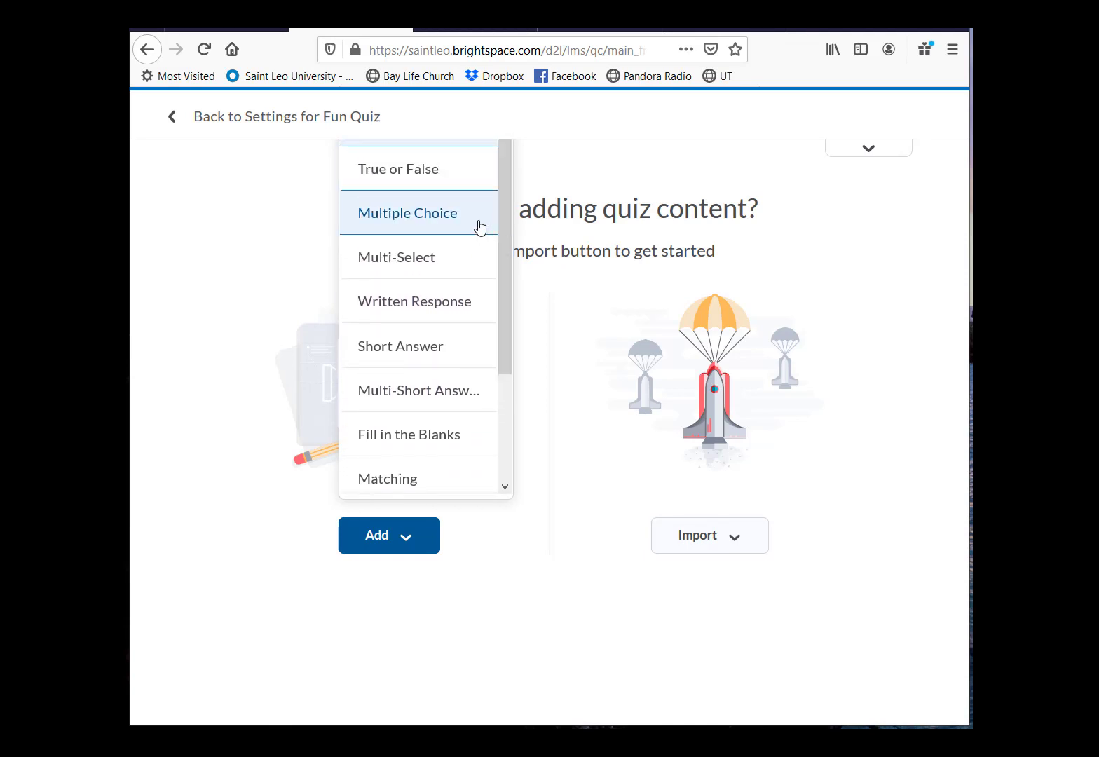
click(445, 189)
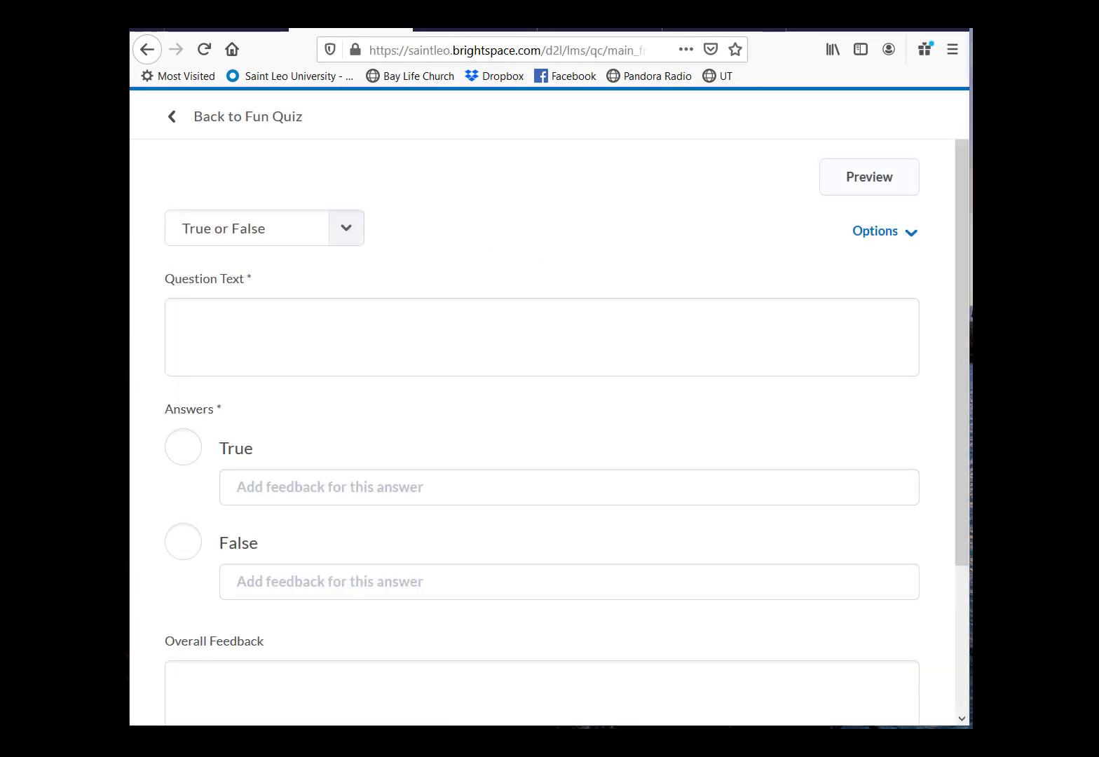
Step: Enter the question text "Healthy grass is green in the spring time." and mark True as the correct answer
click(553, 312)
text(Healthy grass is green in the spring time.)
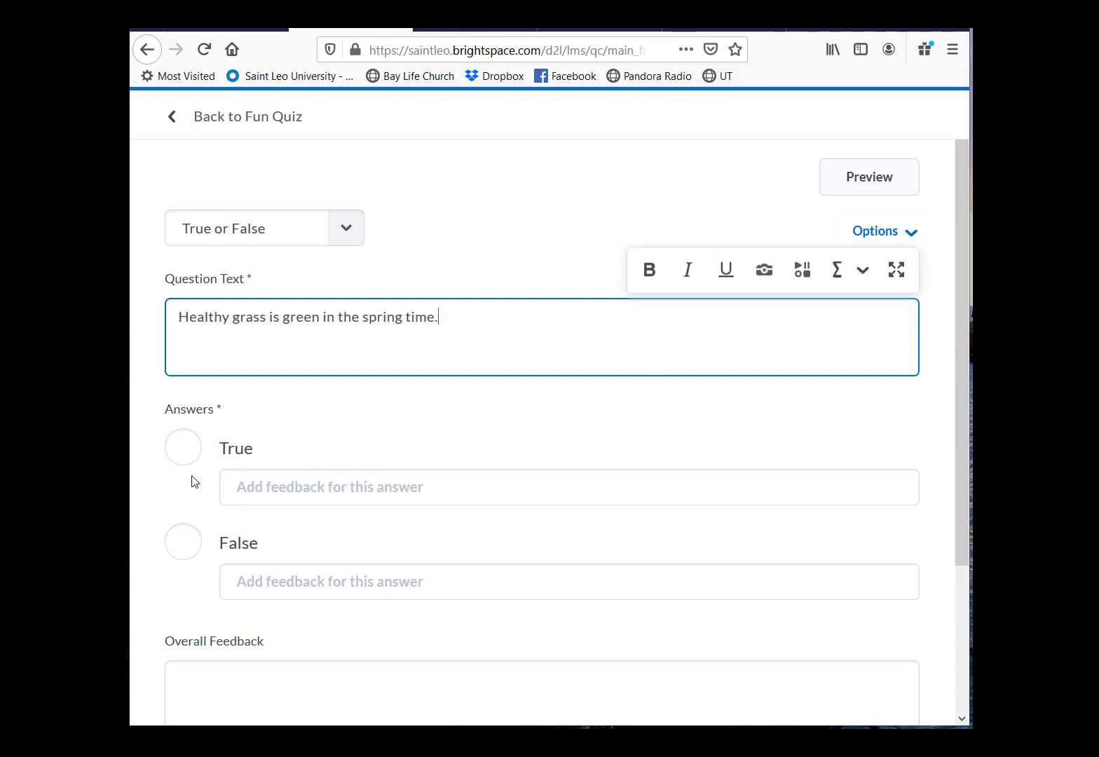
click(179, 461)
Step: Add the answer feedback "Way to go!" for True and "Nope, good try!" for False
click(272, 482)
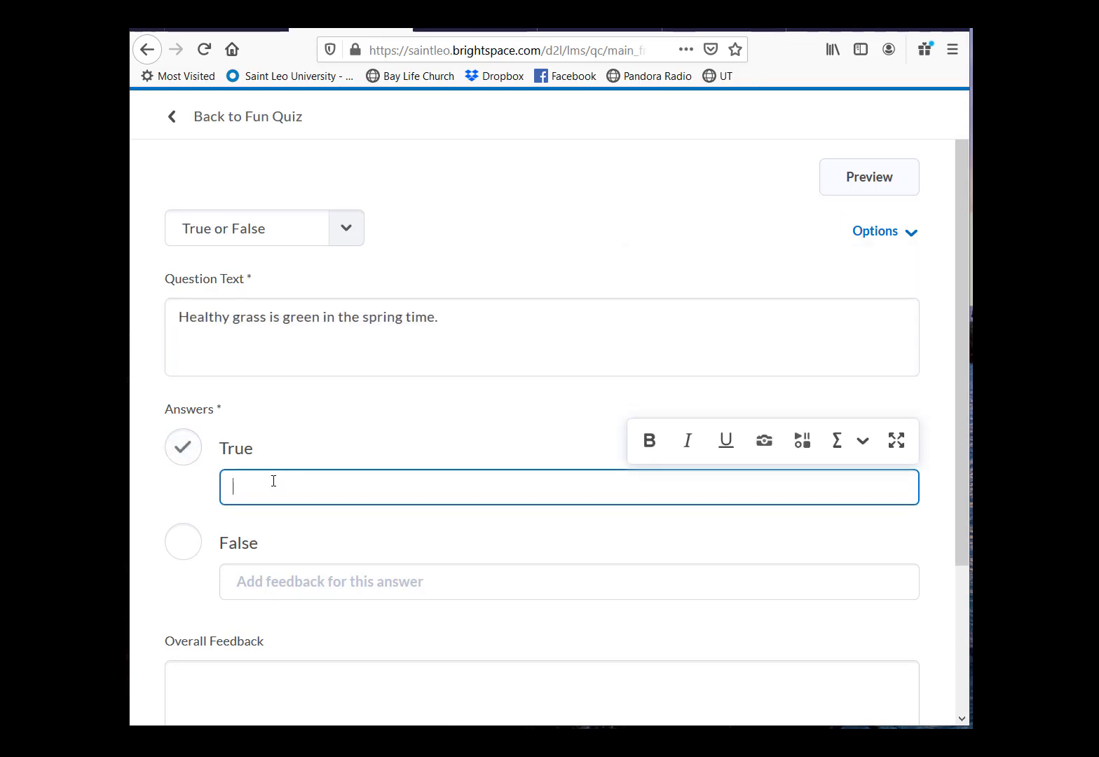
text(Way to go!)
click(320, 586)
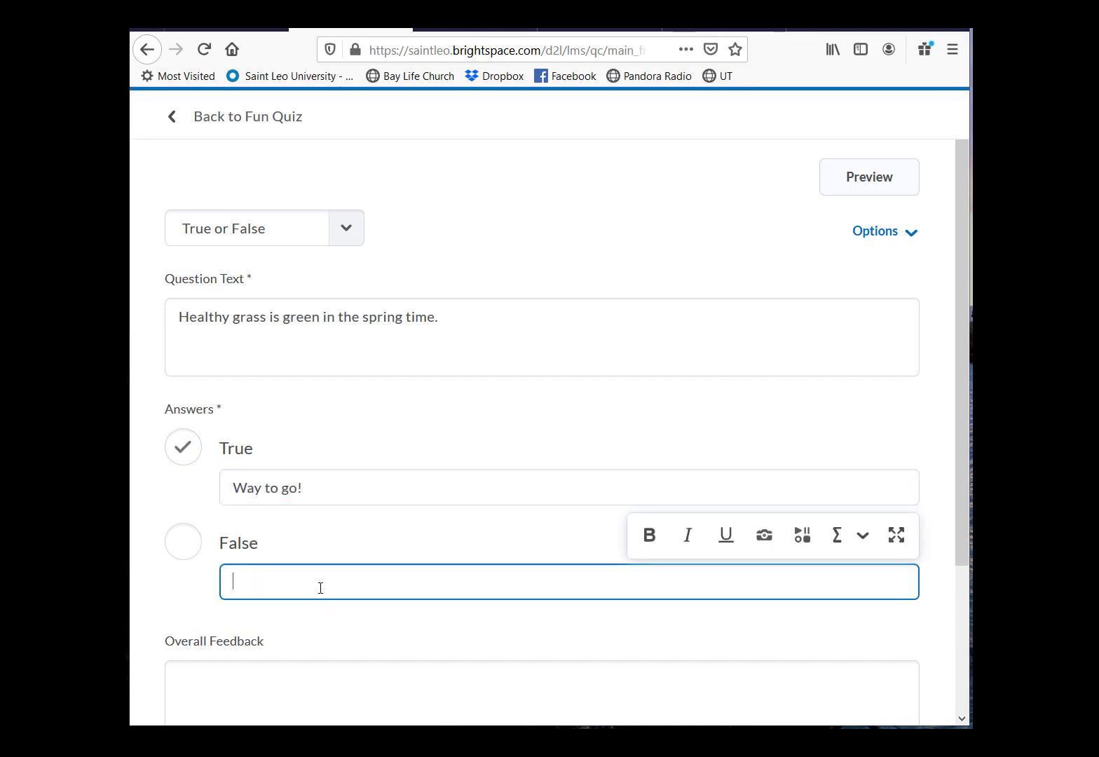
text(Nope, good try!)
Step: Enter the overall feedback "Refer to chapter 5, page 50" and save the True or False question
scroll(958, 344, down, 1)
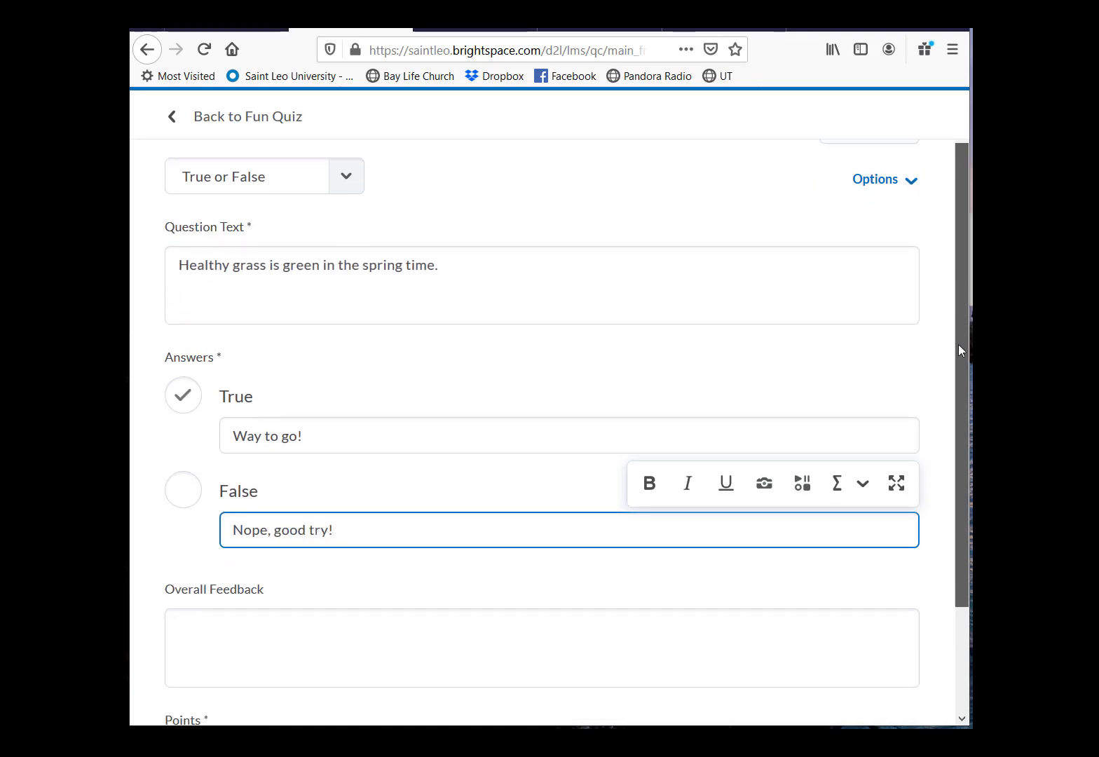
drag(958, 344, 953, 454)
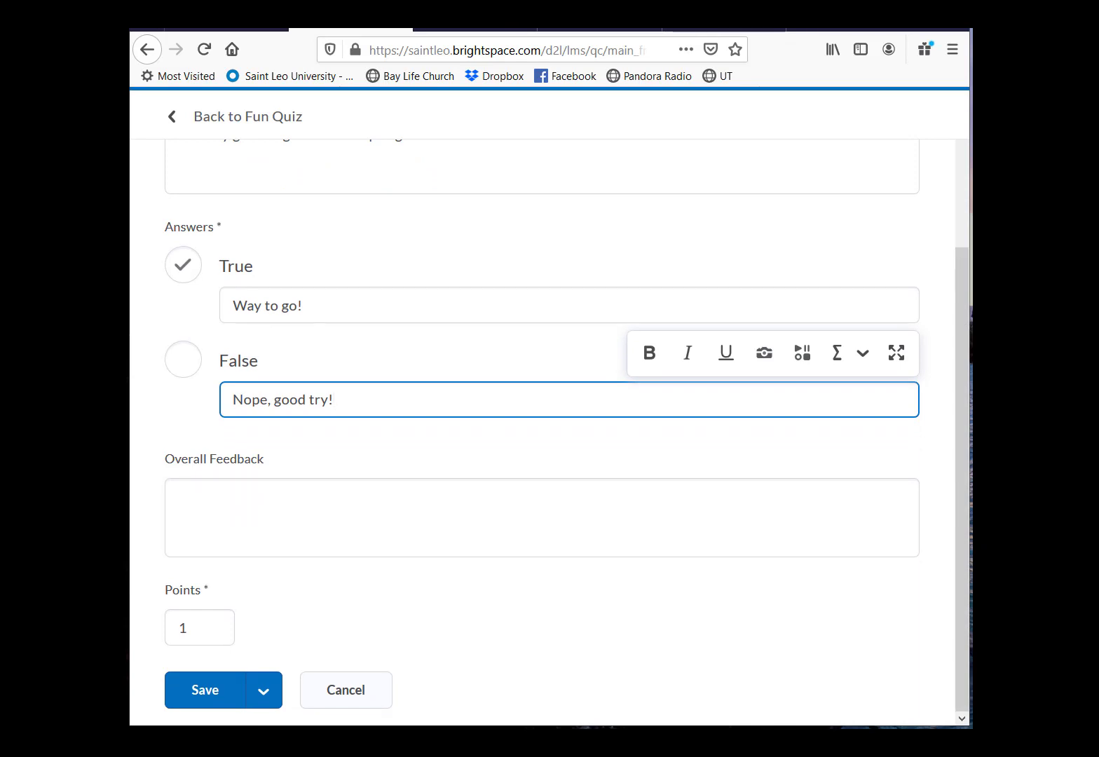
click(246, 506)
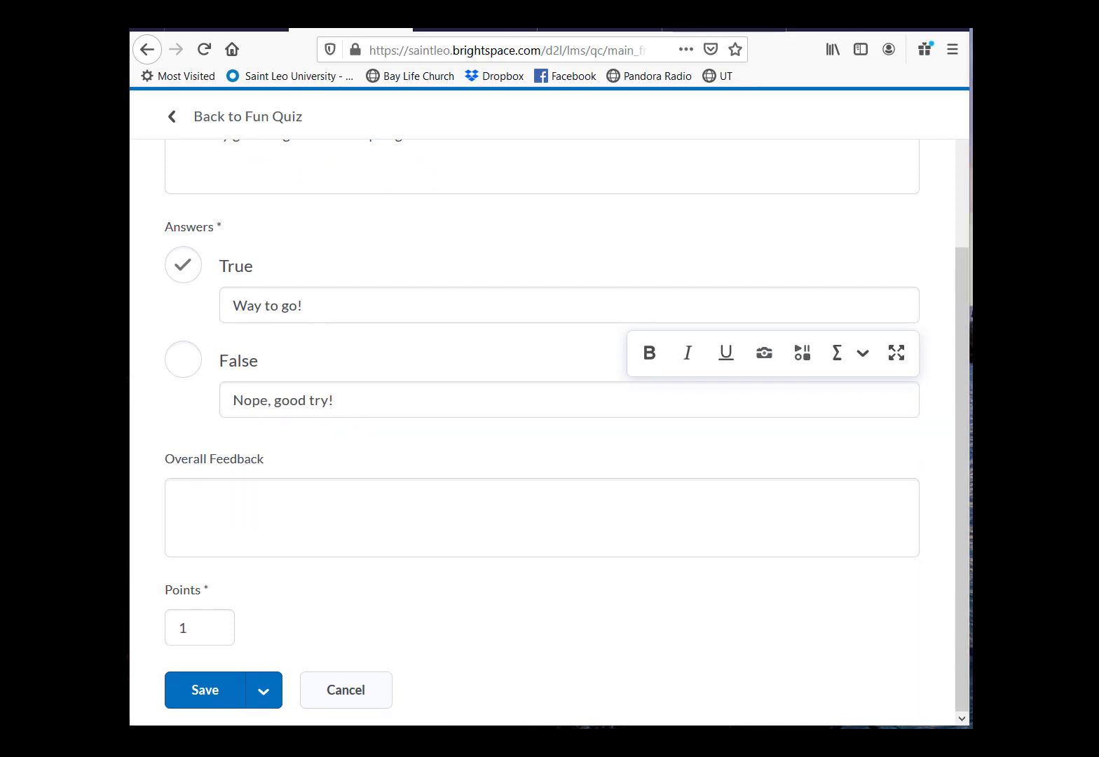
click(508, 517)
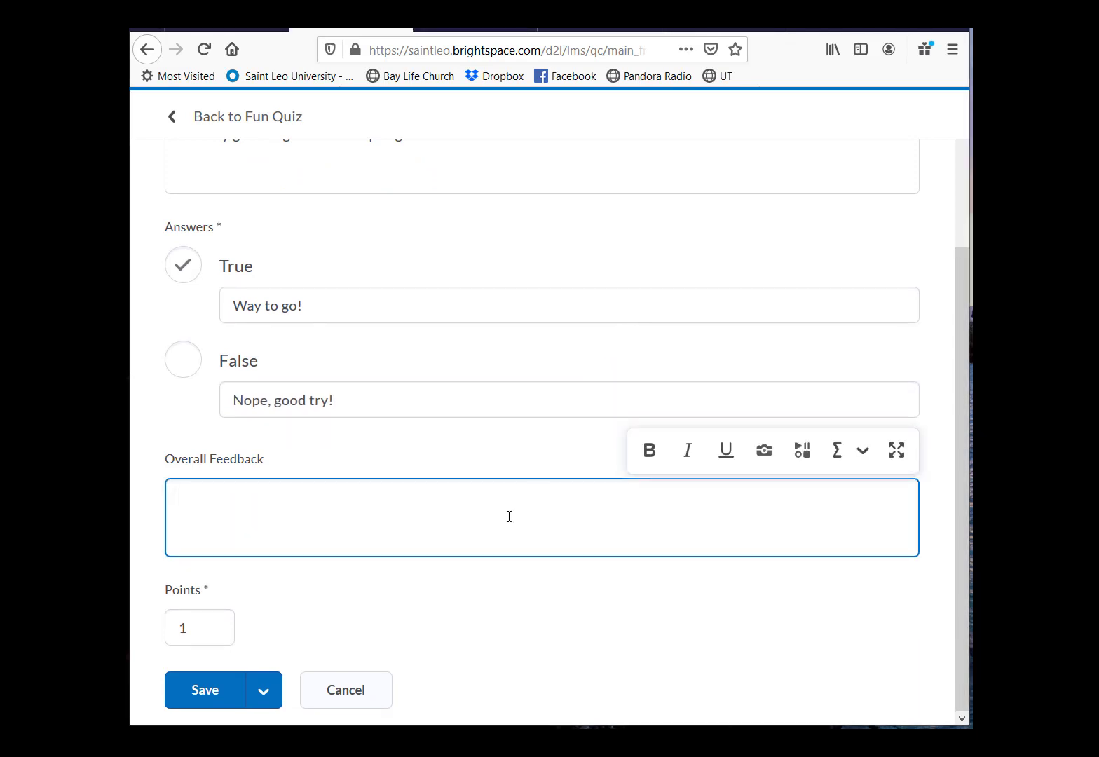
text(Refer to chapter 5, page 50)
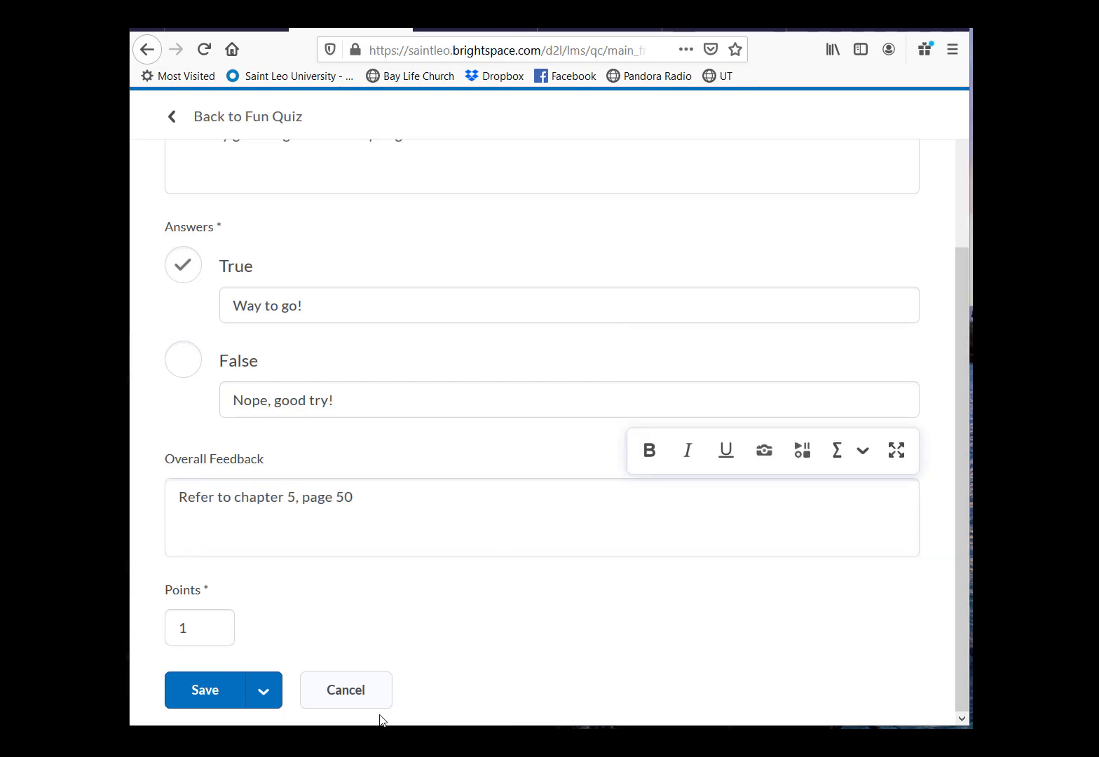
scroll(459, 644, up, 1)
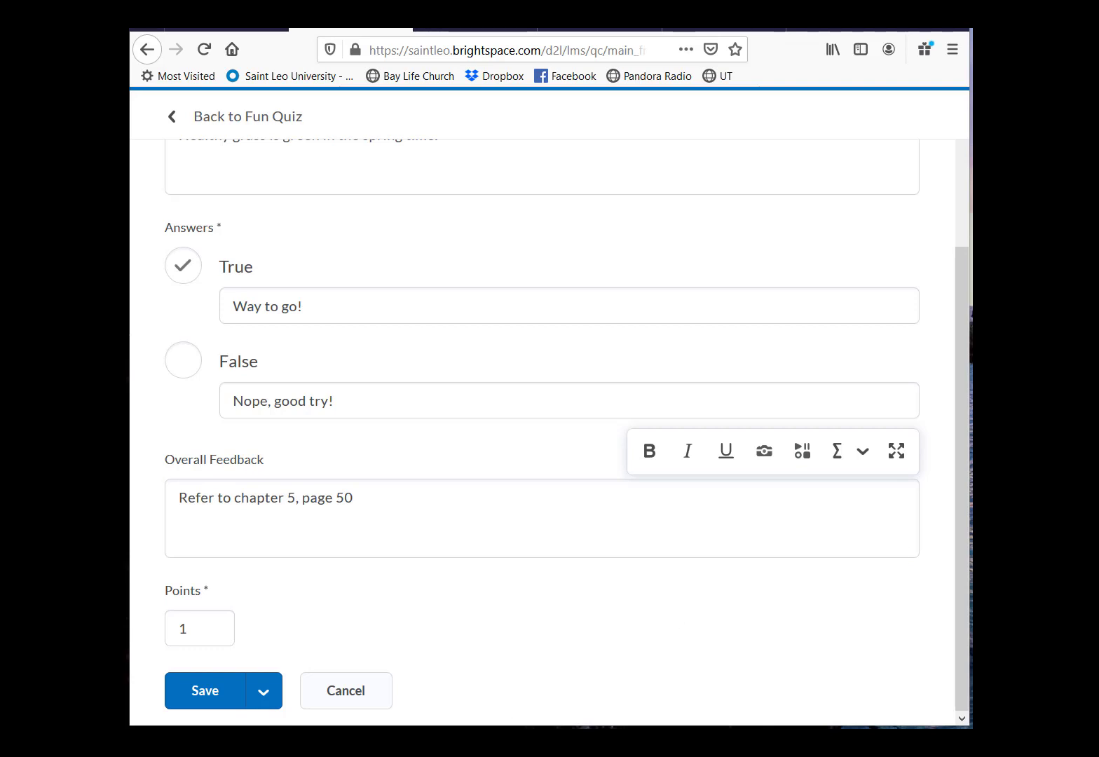
click(172, 693)
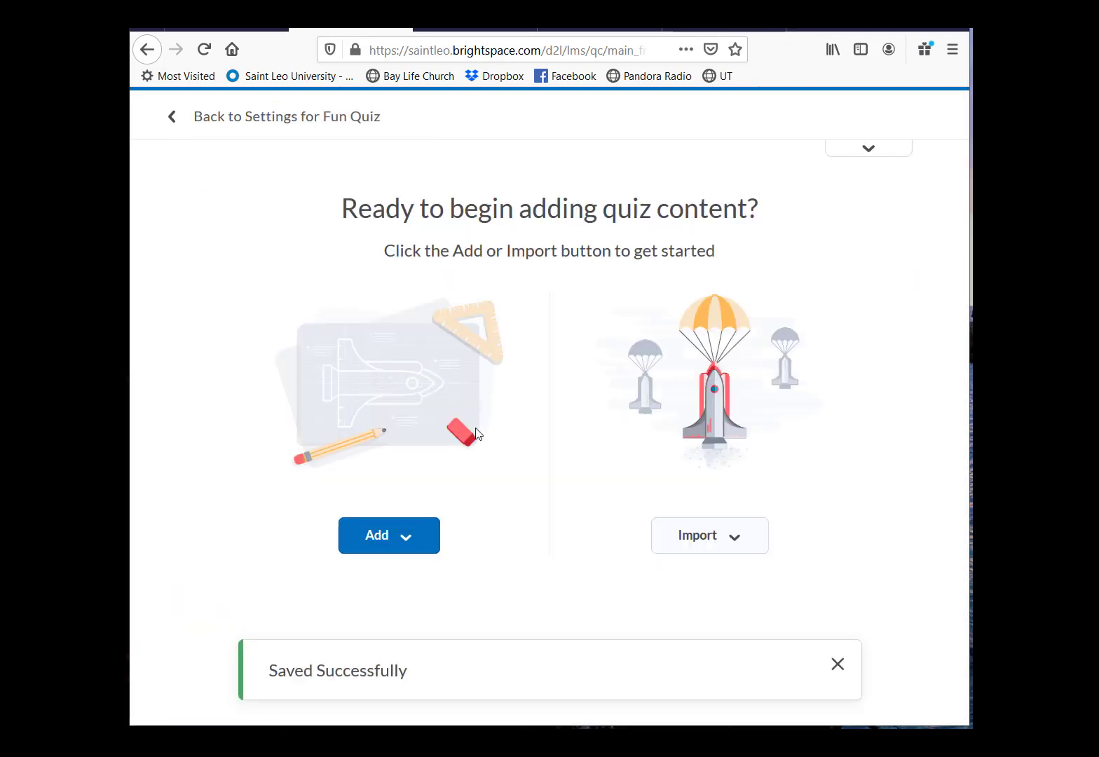
Step: Preview the saved True or False question and return to the Fun Quiz question list
click(452, 340)
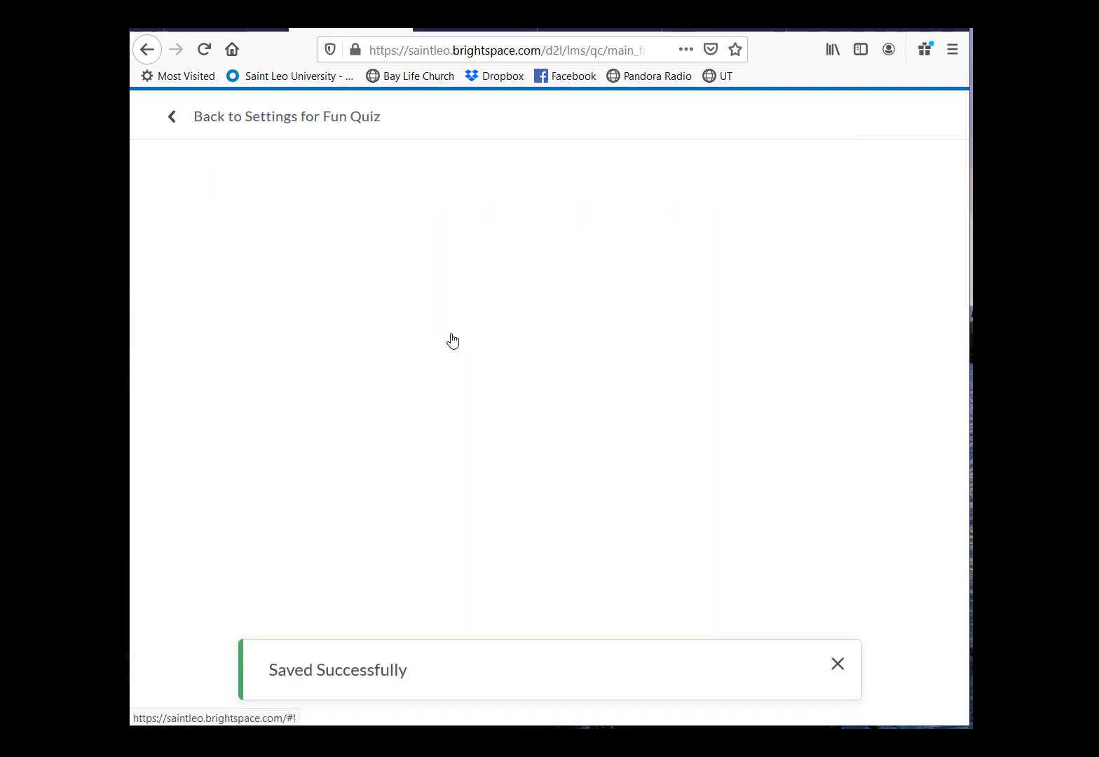
click(873, 181)
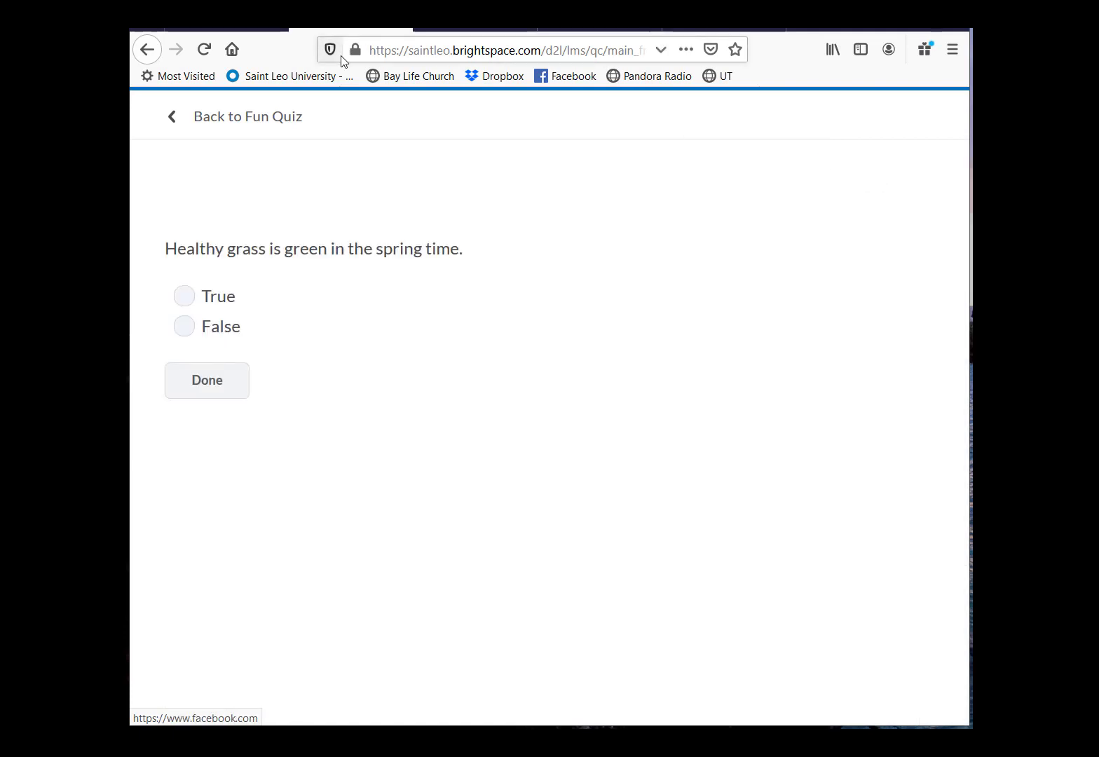
click(282, 117)
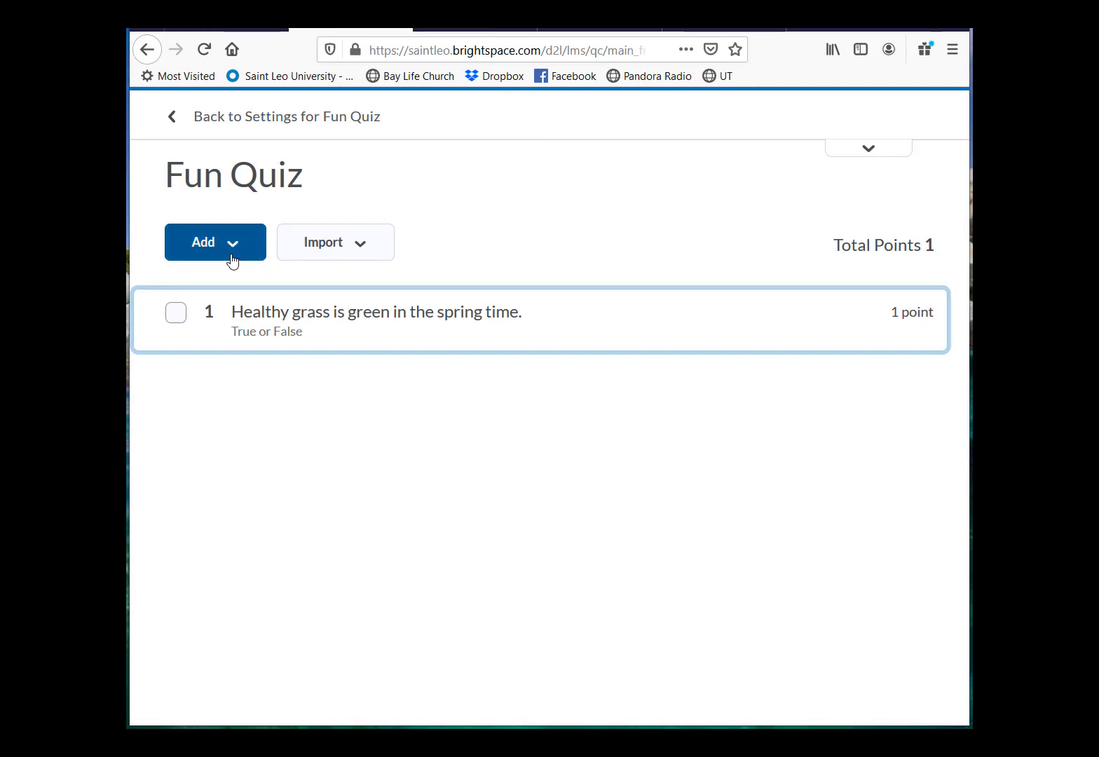
Step: Add a new Multiple Choice question to the quiz with the question text "What is the capital of PA?"
click(232, 260)
click(235, 310)
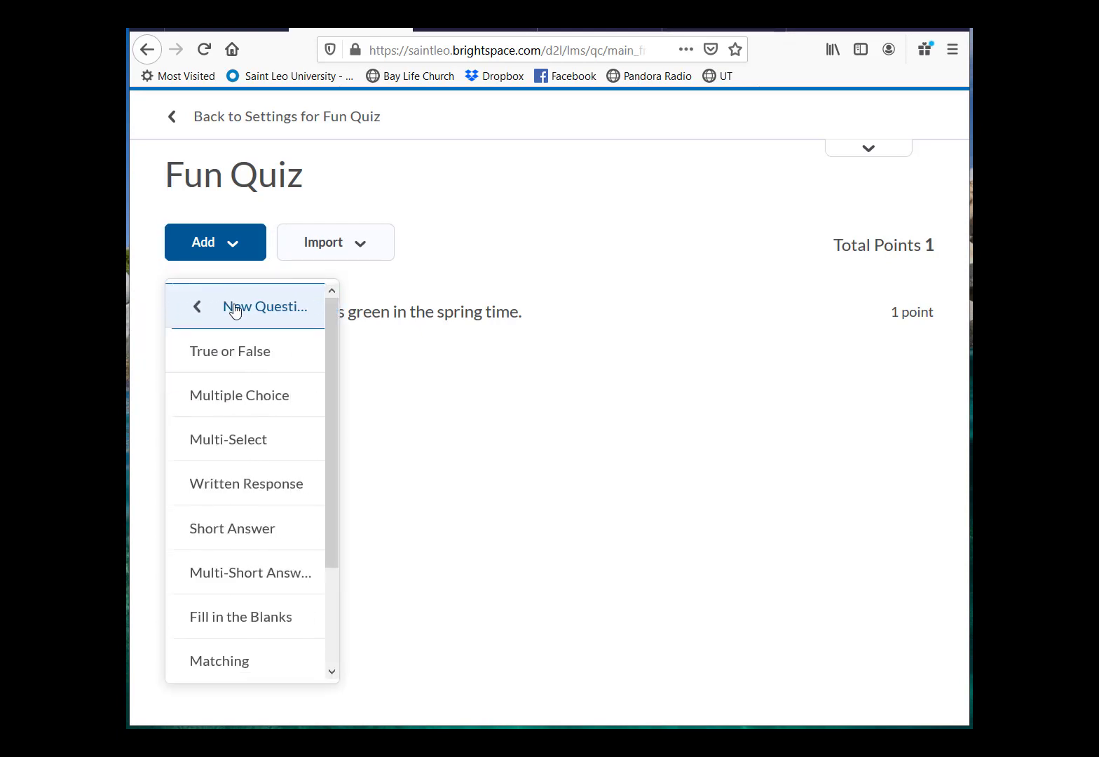
click(297, 395)
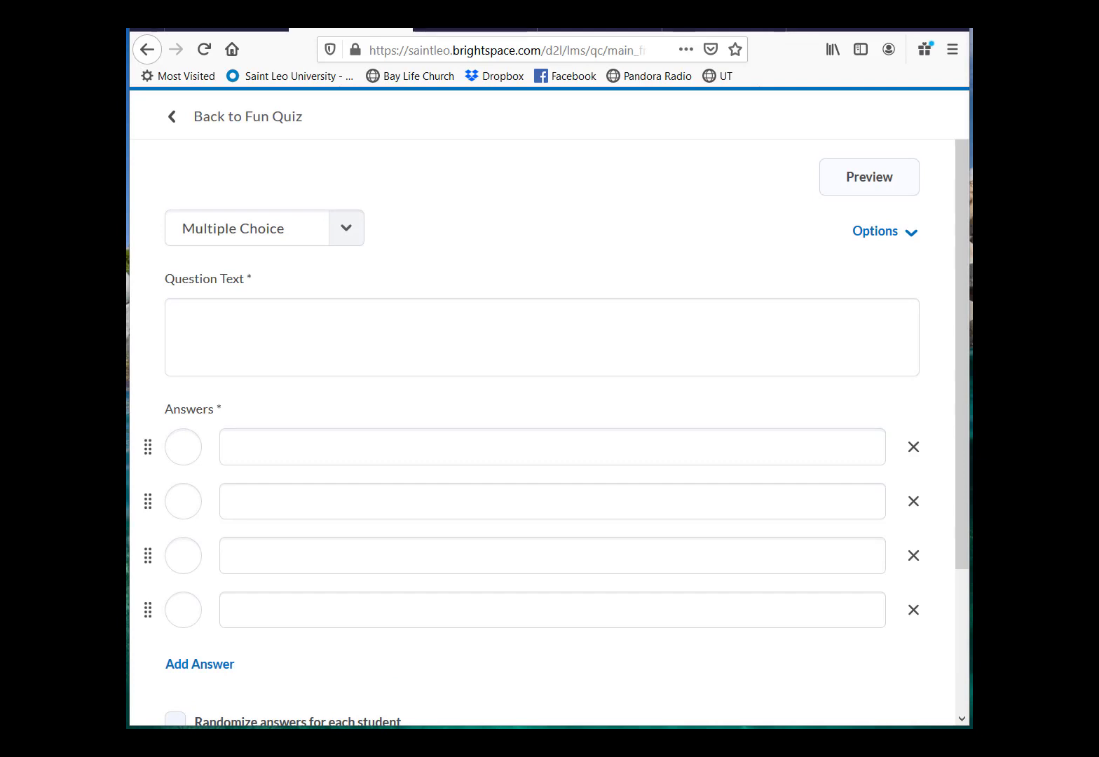
click(565, 335)
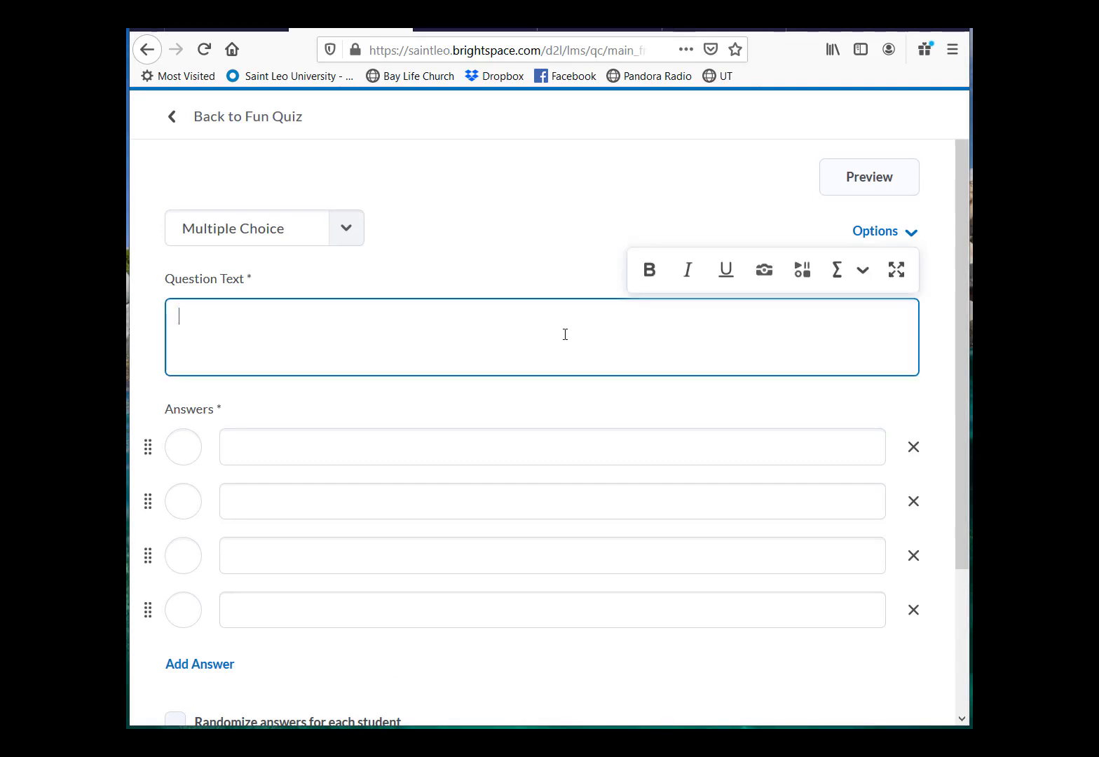
text(What is the capital of PA?)
Step: Enter the answers "Harrisburg", "Pittsburgh" and "Altoona", and mark Pittsburgh as the correct answer
click(322, 447)
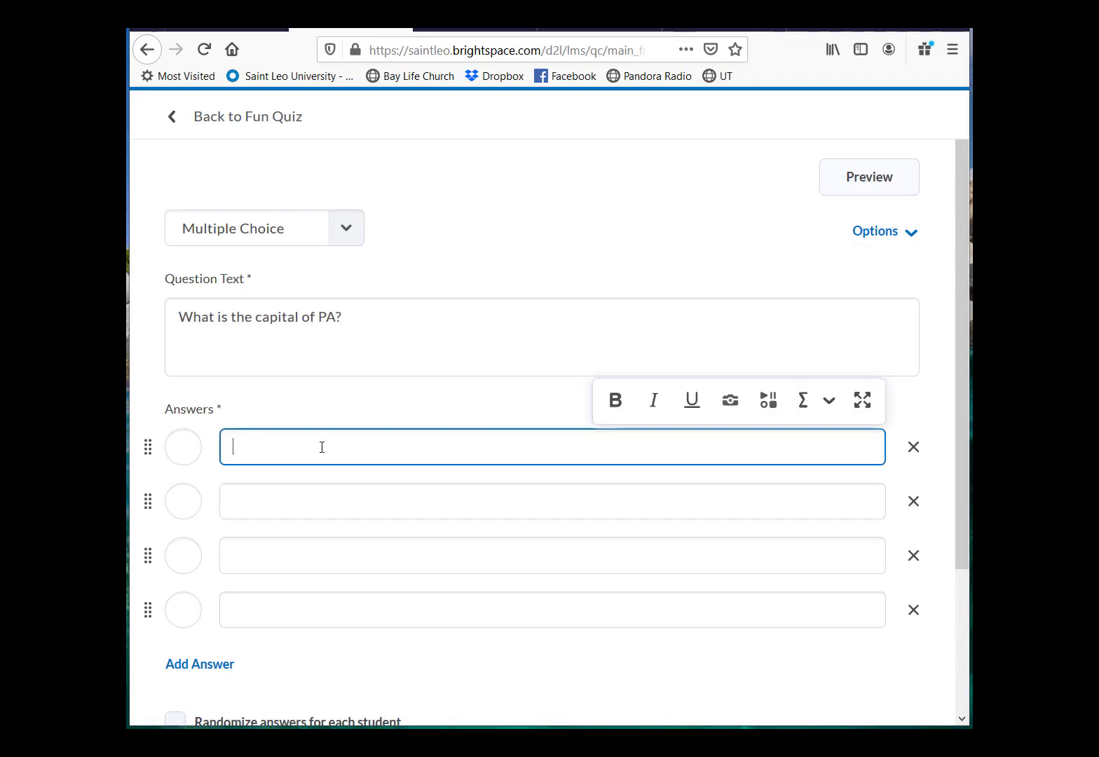
text(Harrisburg)
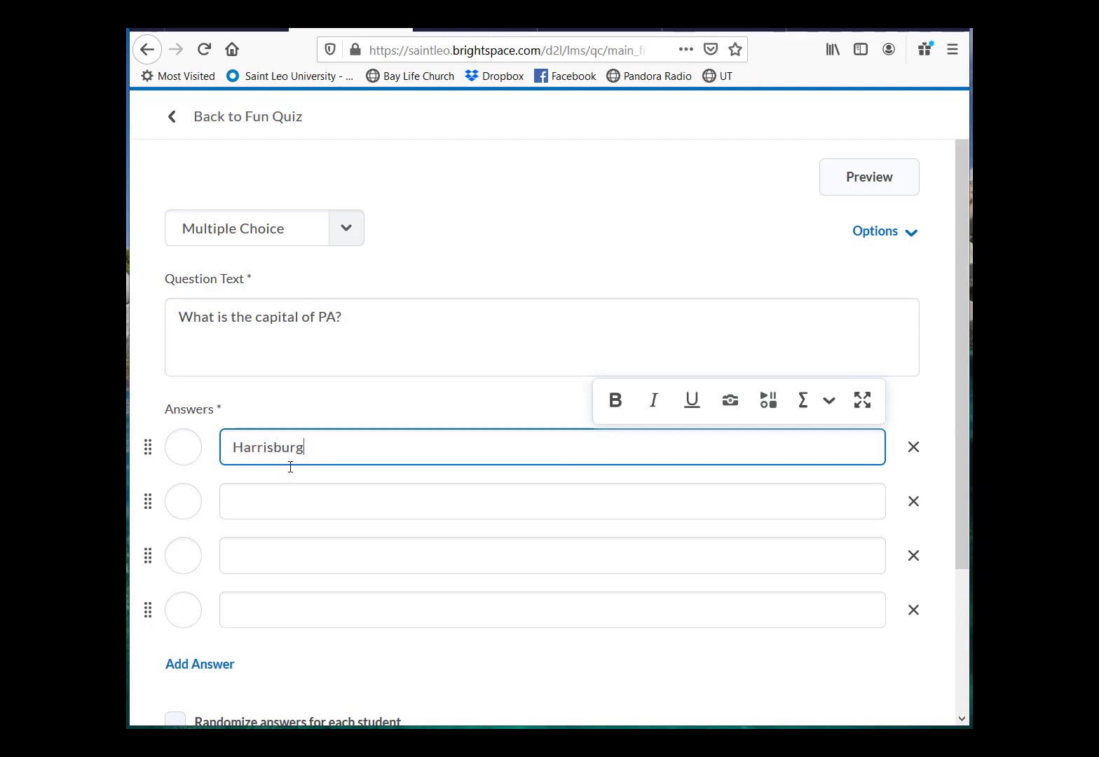
click(247, 500)
text(Pittsburgh)
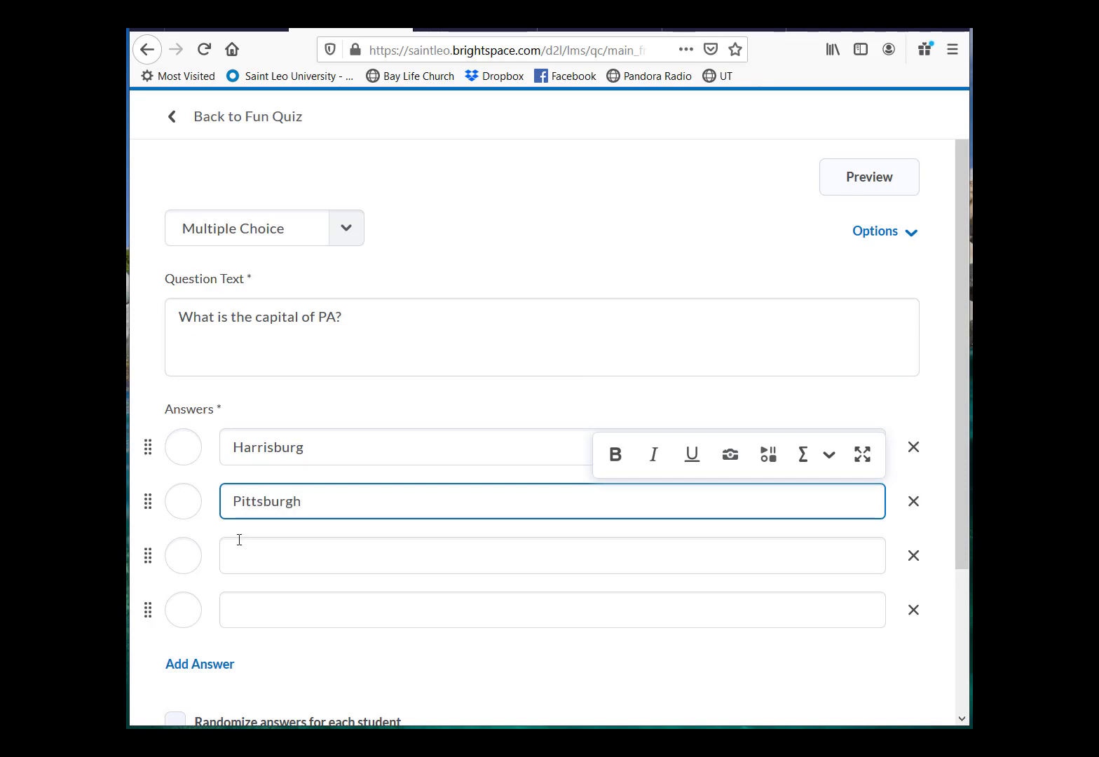
click(238, 541)
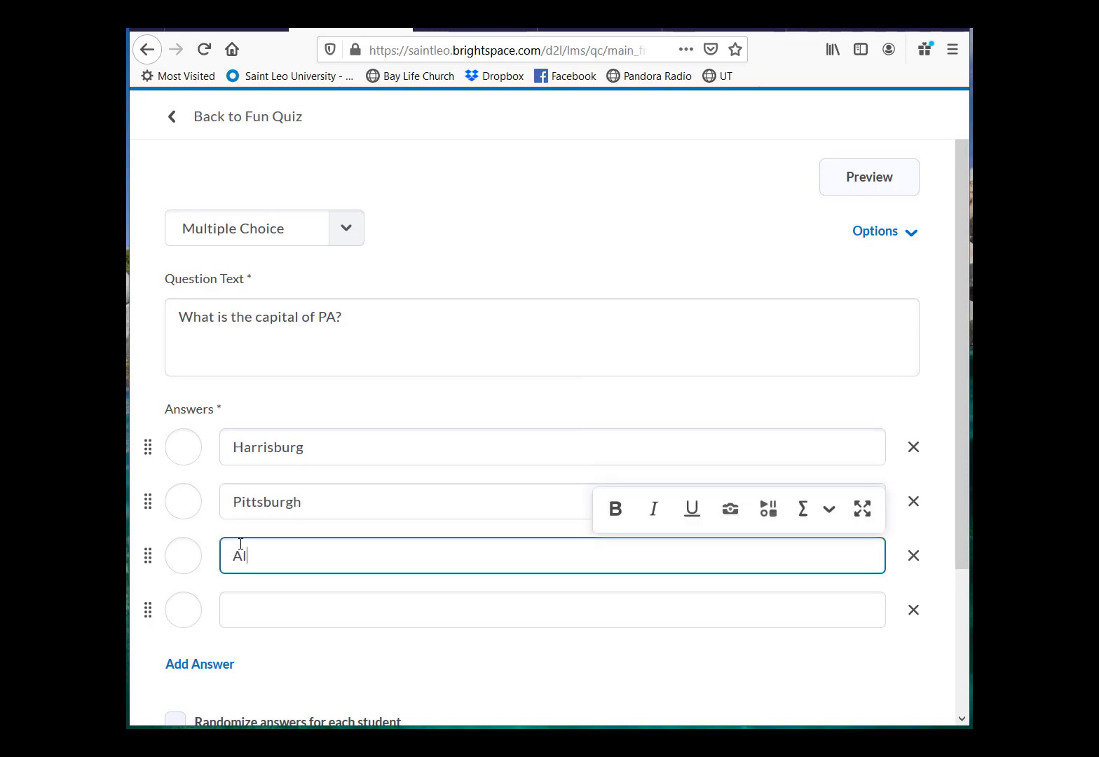
text(Altoona)
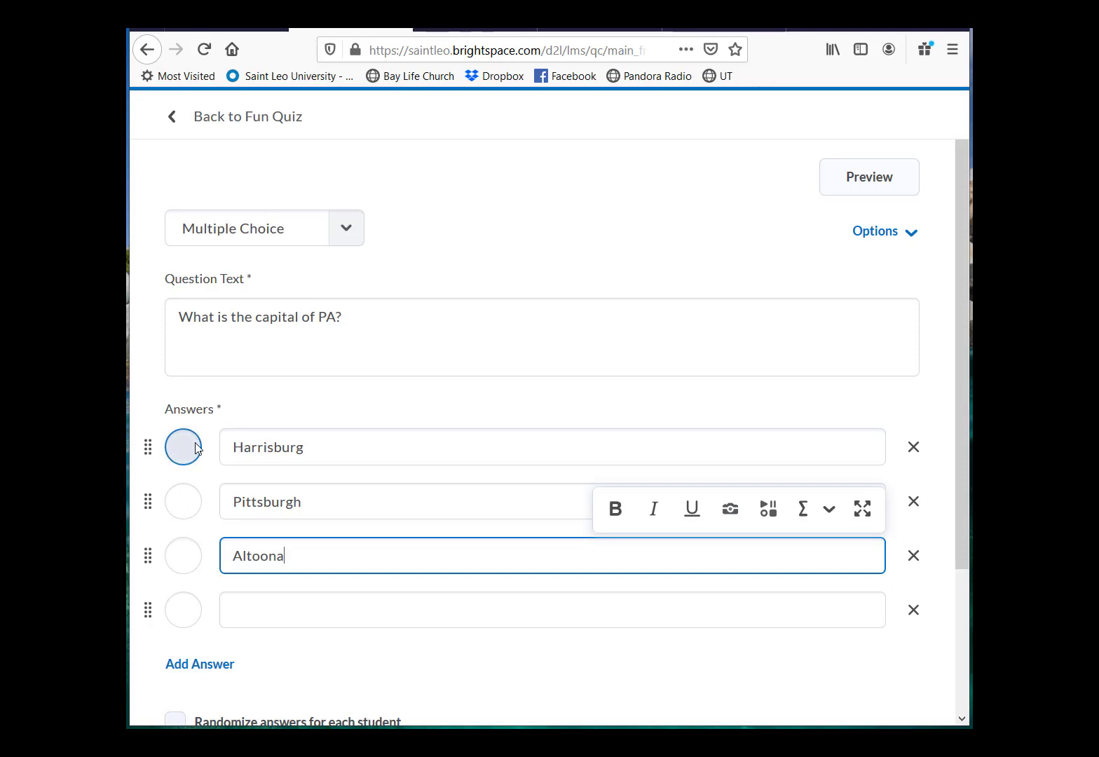
click(184, 501)
Step: Randomize the answers for each student and remove the empty fourth answer
scroll(961, 410, down, 2)
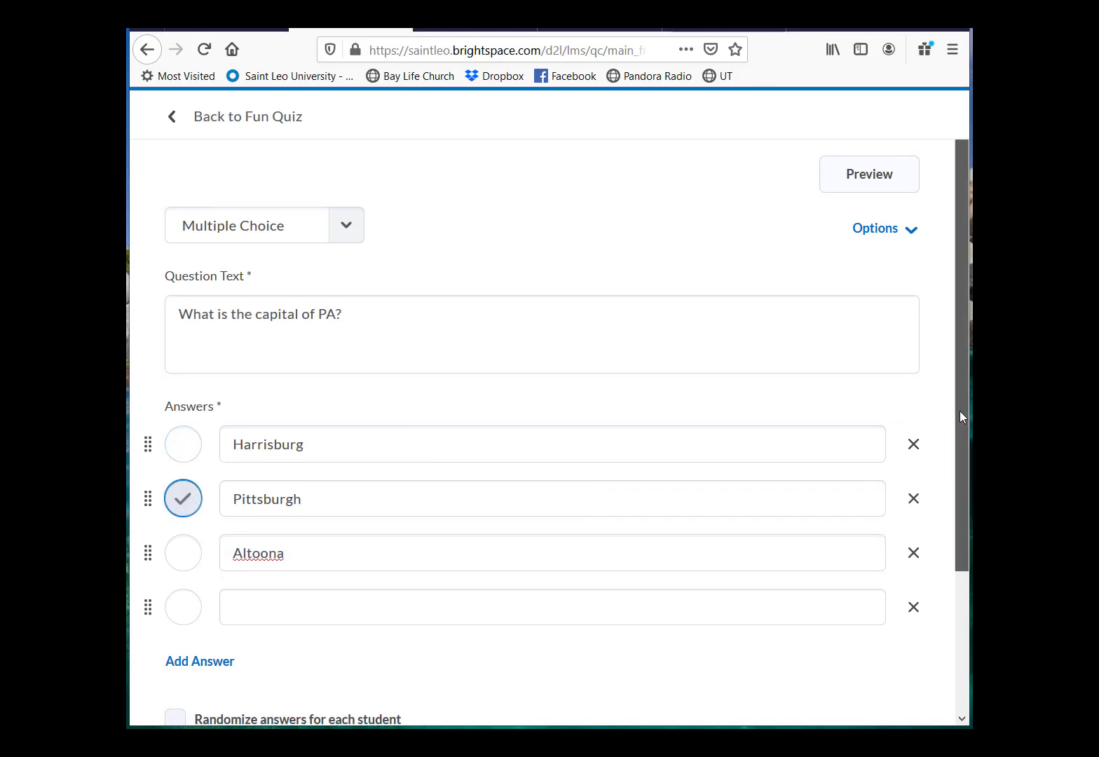
drag(962, 536, 957, 561)
click(174, 547)
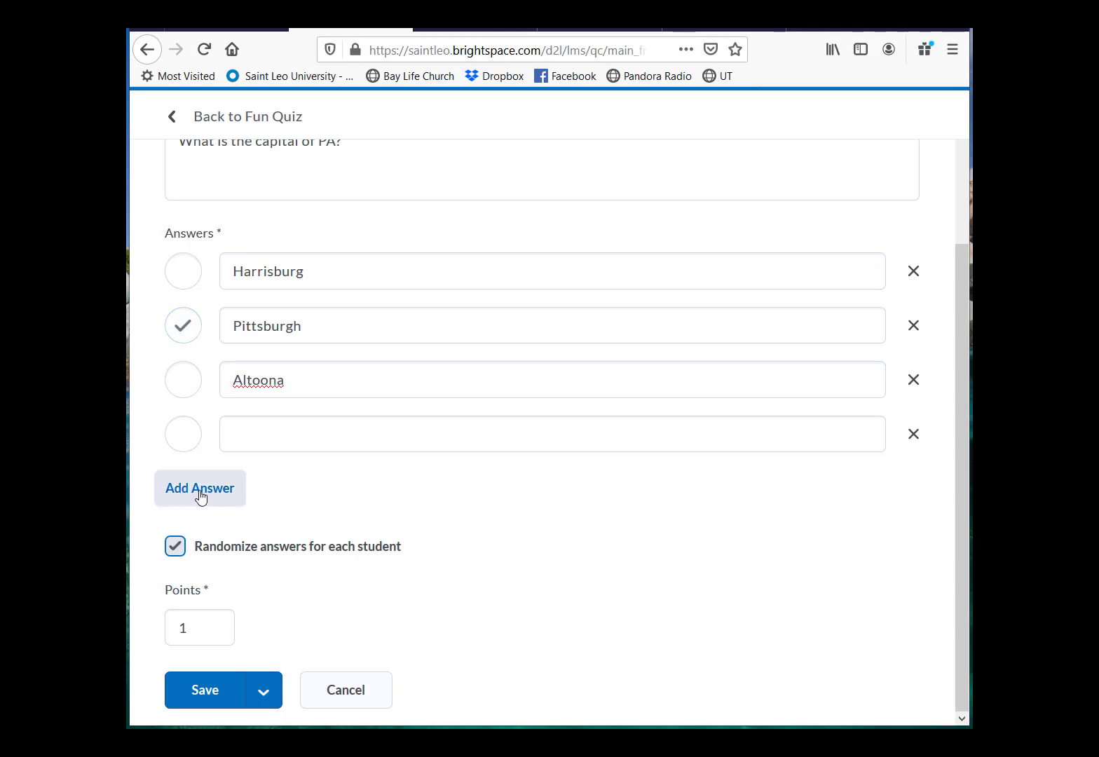
click(874, 446)
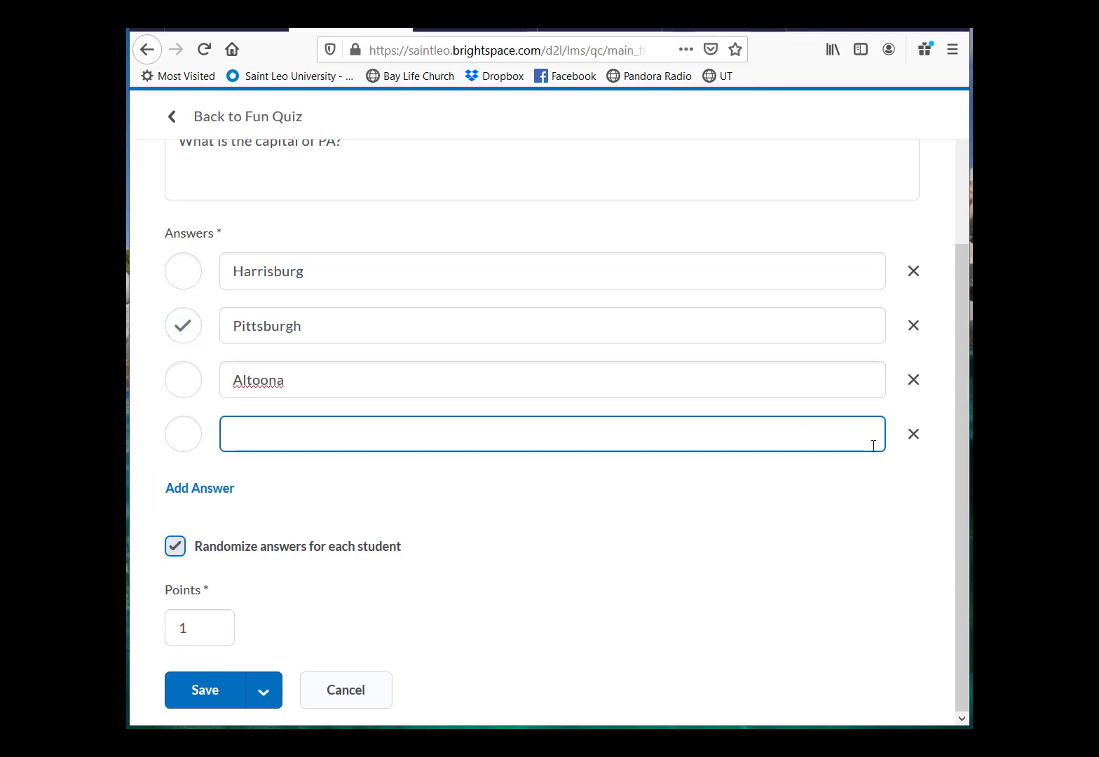
click(914, 443)
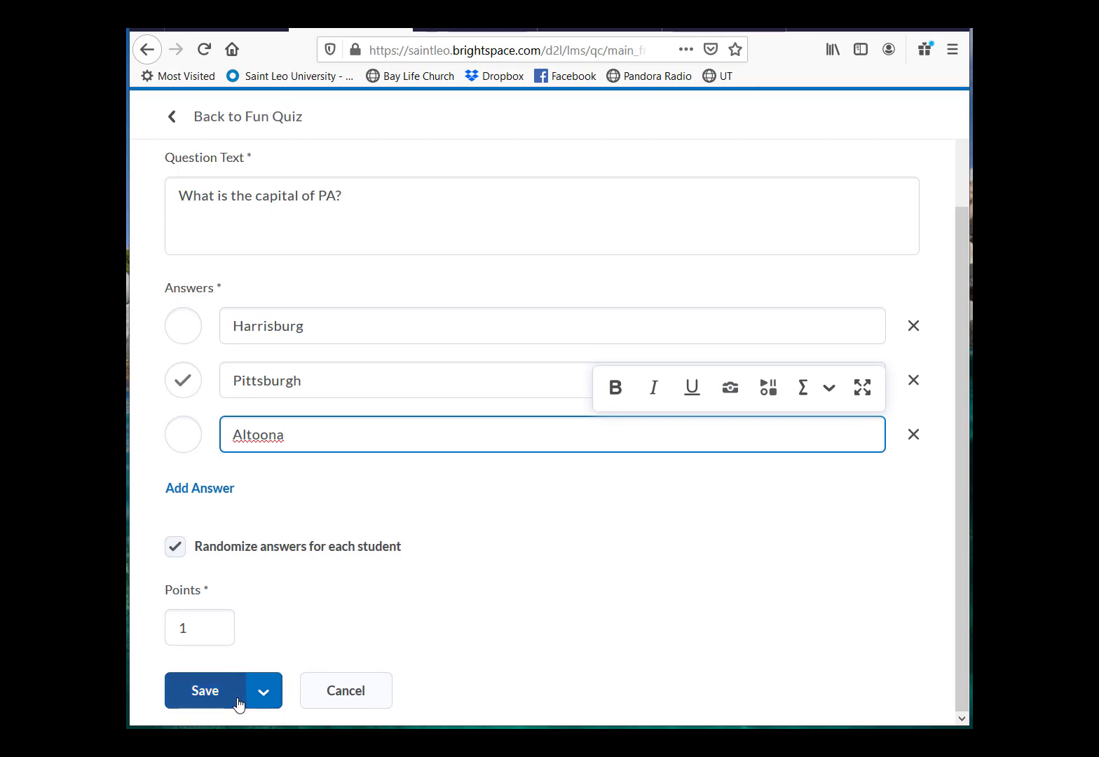
Step: Add feedback fields to the Multiple Choice question and save it
scroll(958, 423, up, 2)
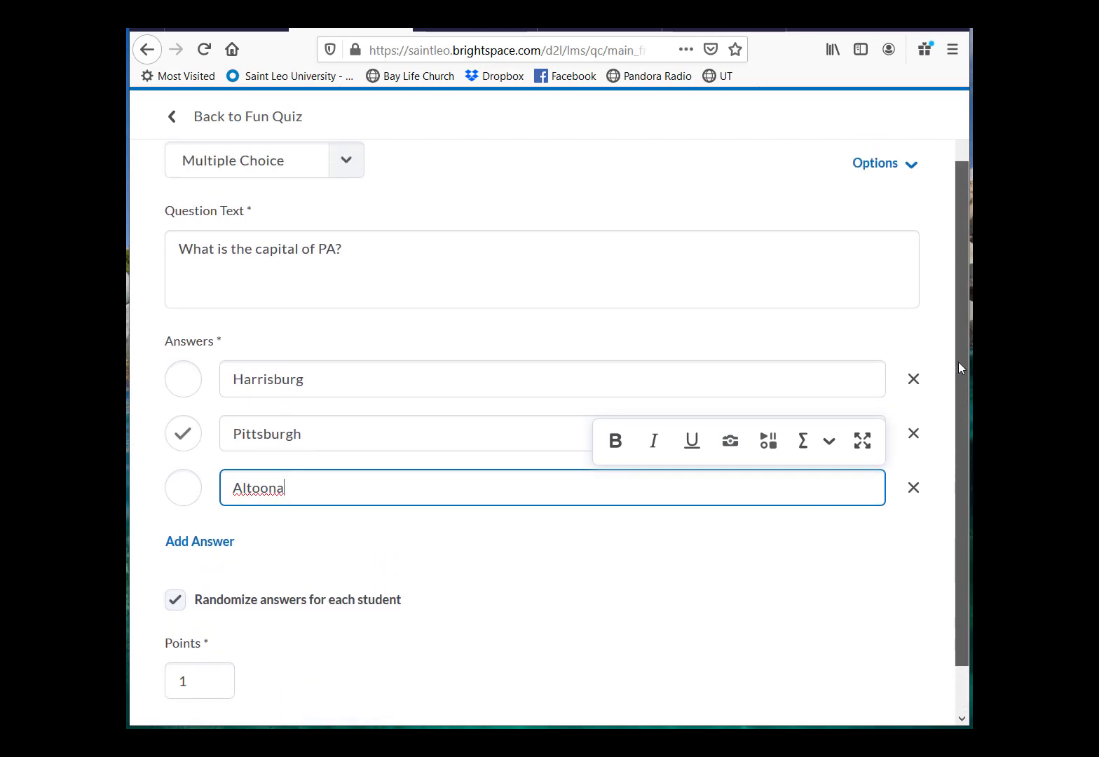
click(874, 203)
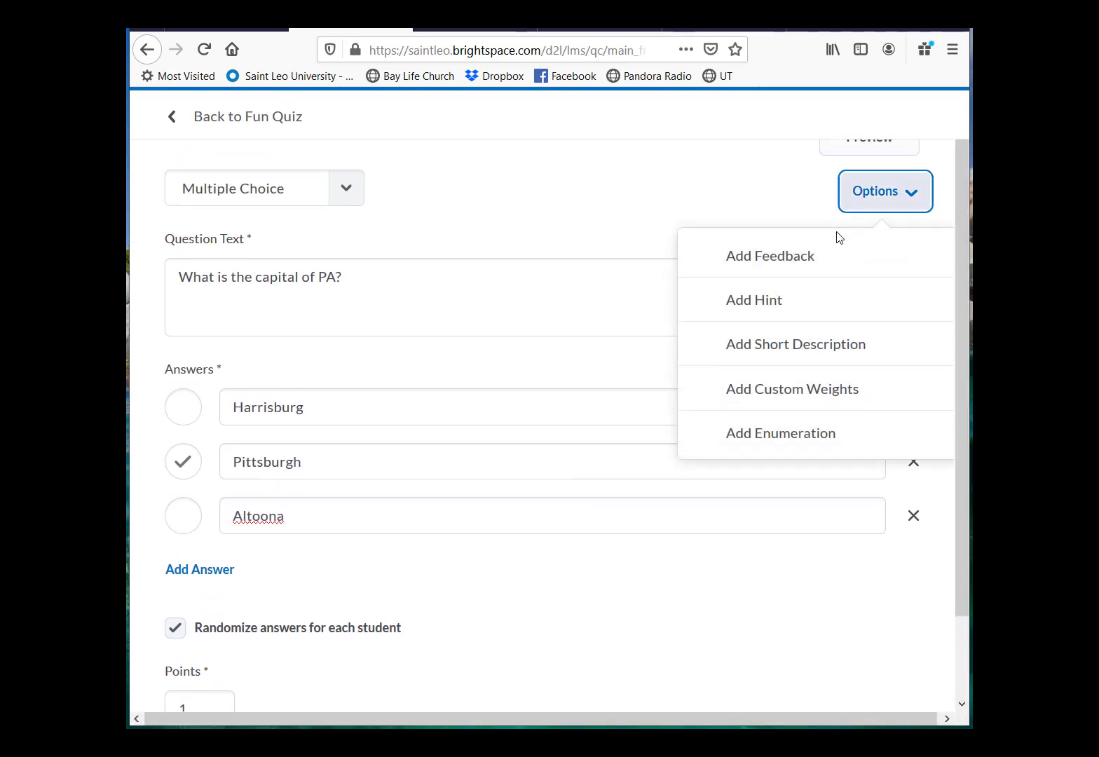
click(829, 251)
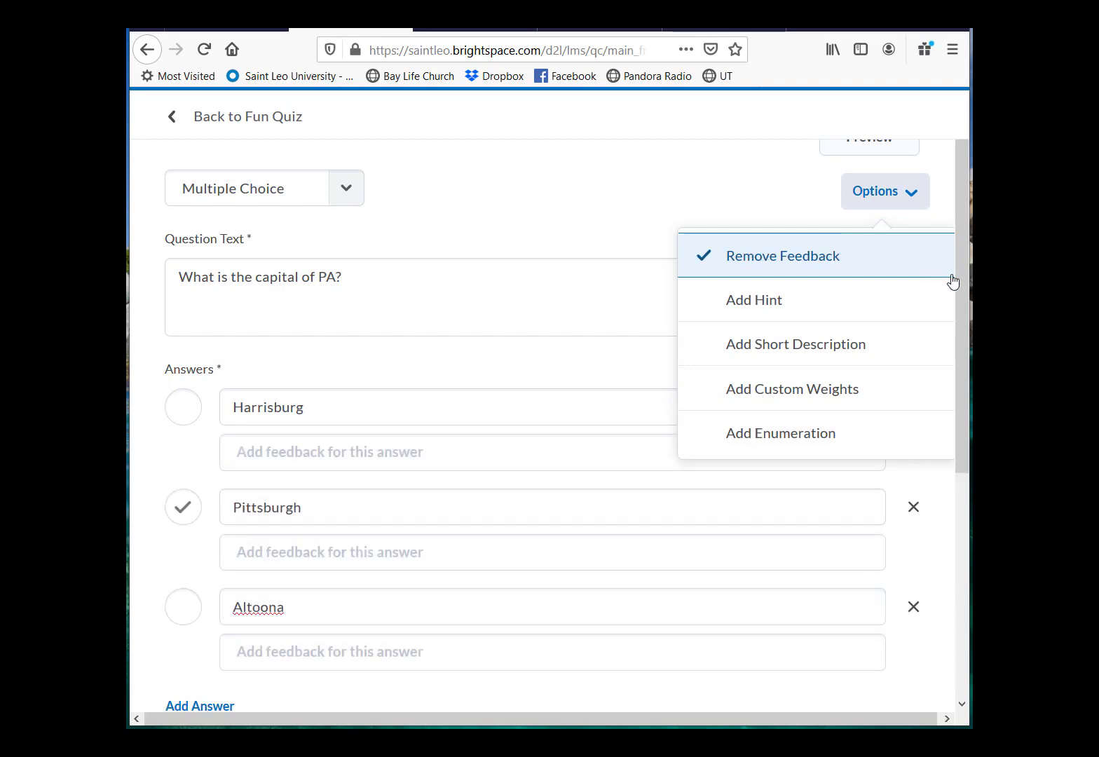
drag(962, 280, 961, 490)
click(183, 617)
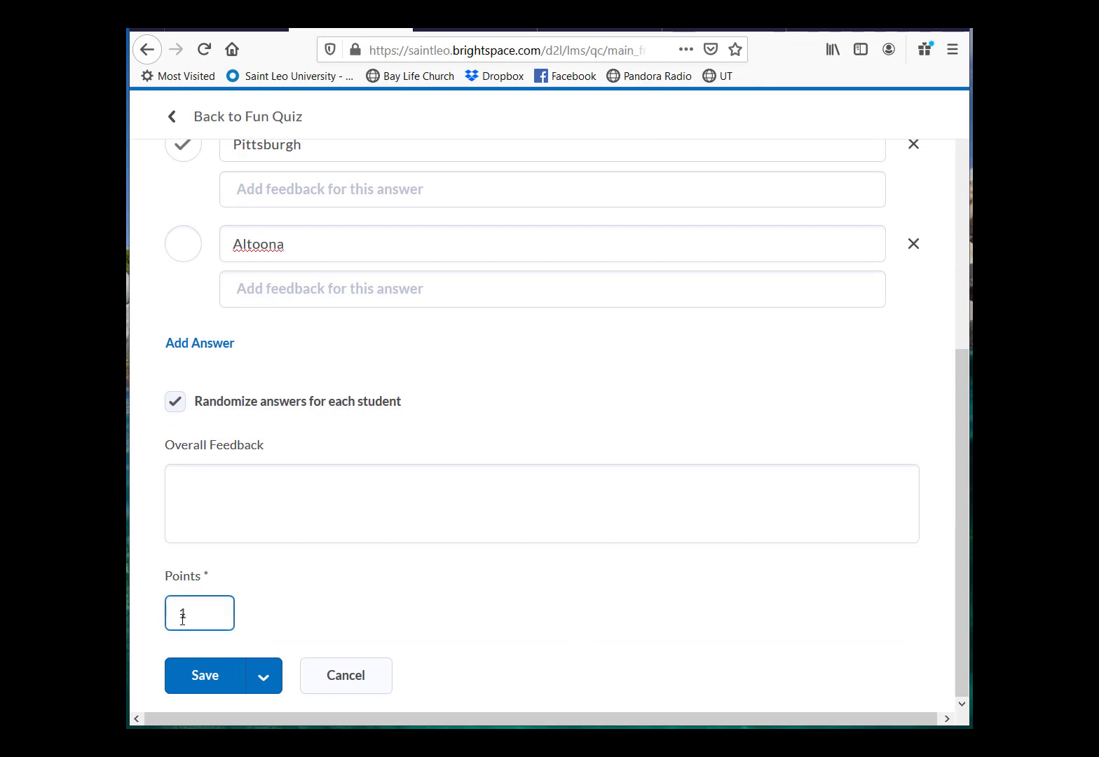
click(190, 669)
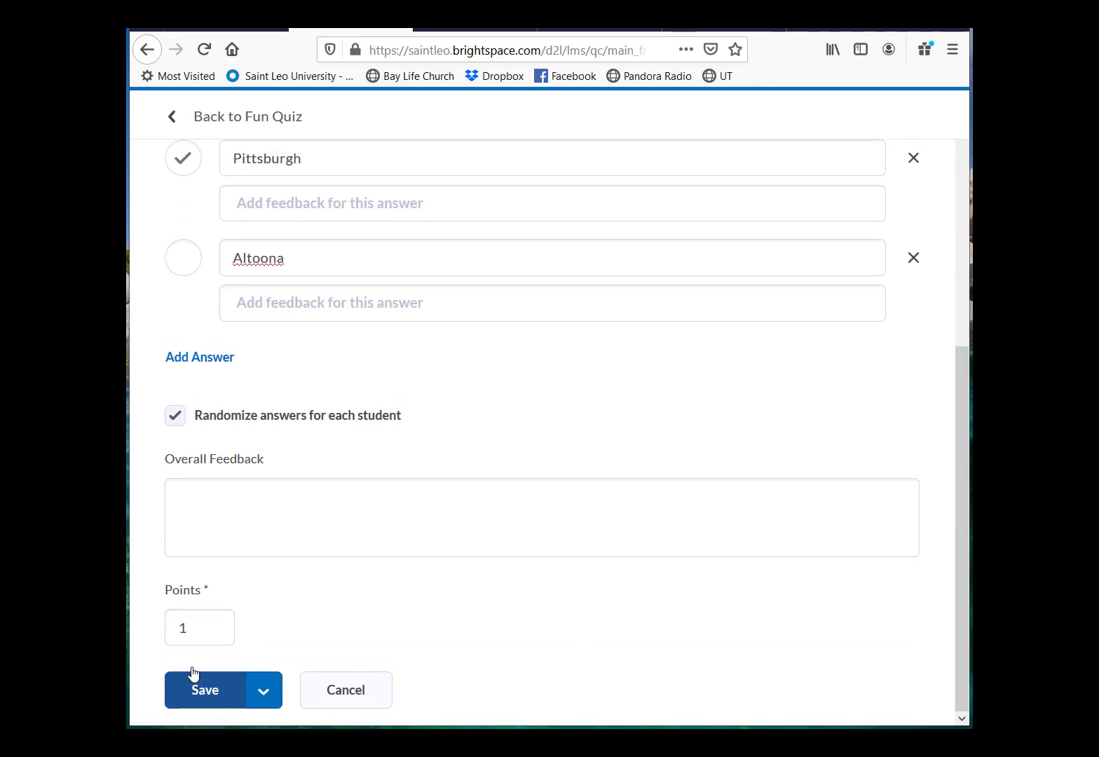
click(197, 690)
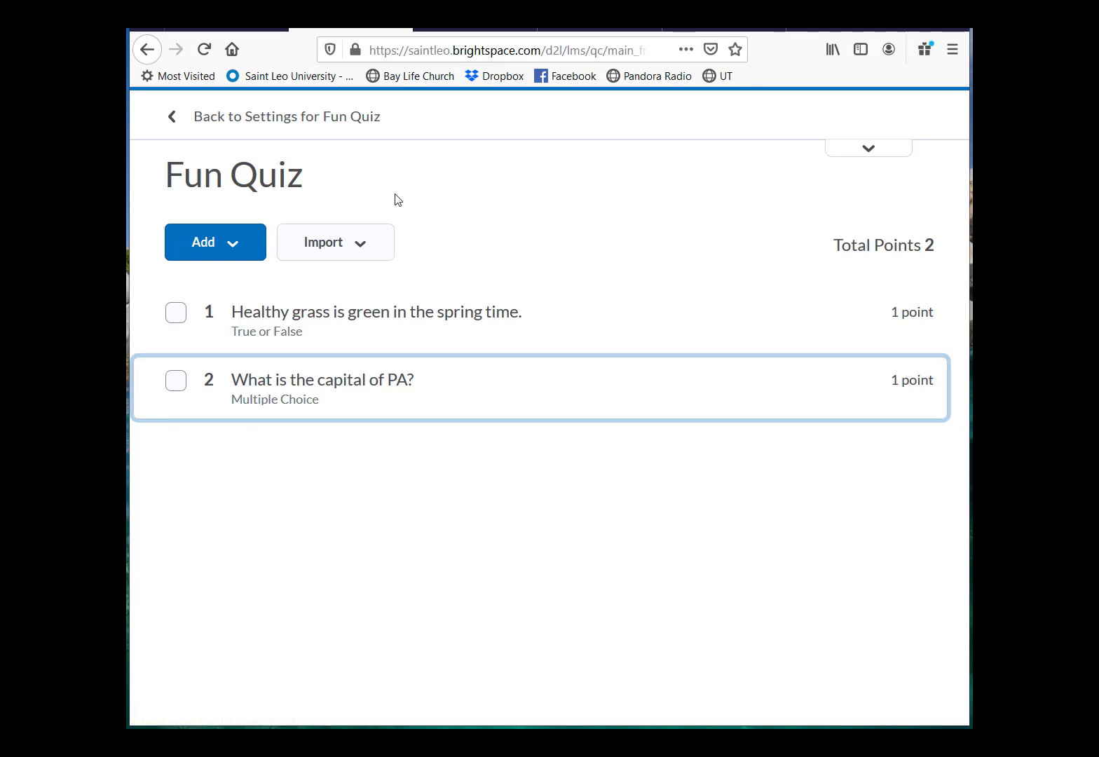
Step: Return to the Fun Quiz settings and bring up its due date and availability restrictions
click(247, 127)
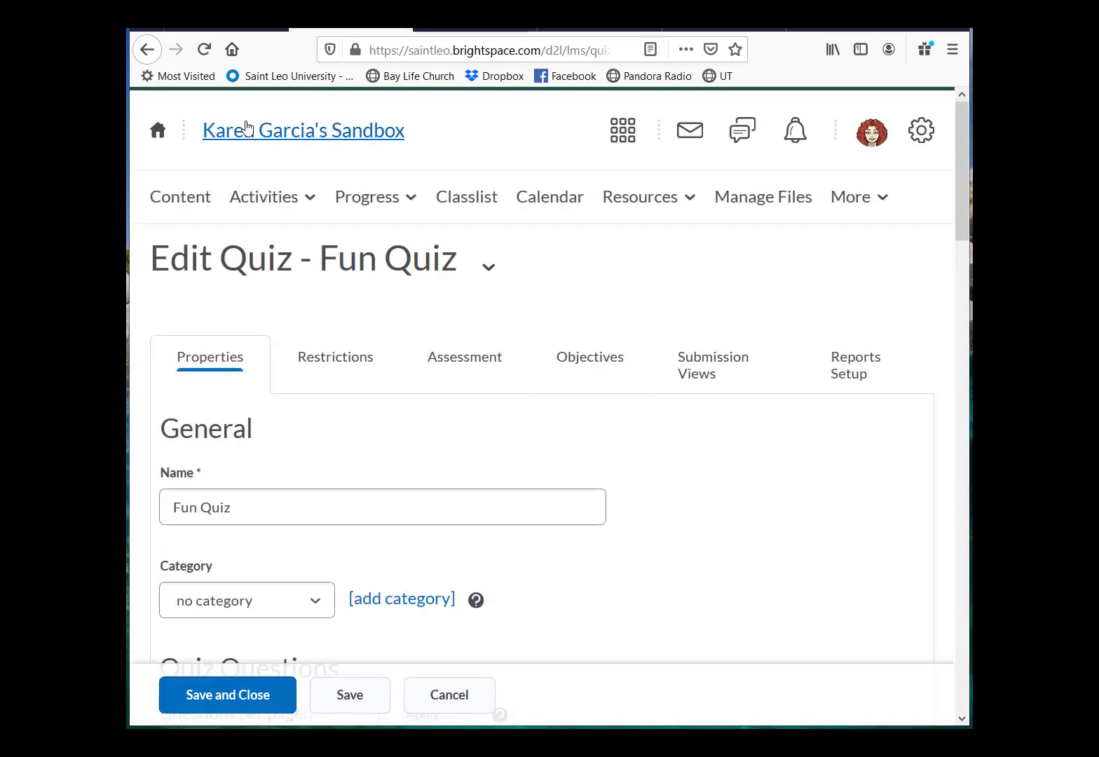
click(310, 370)
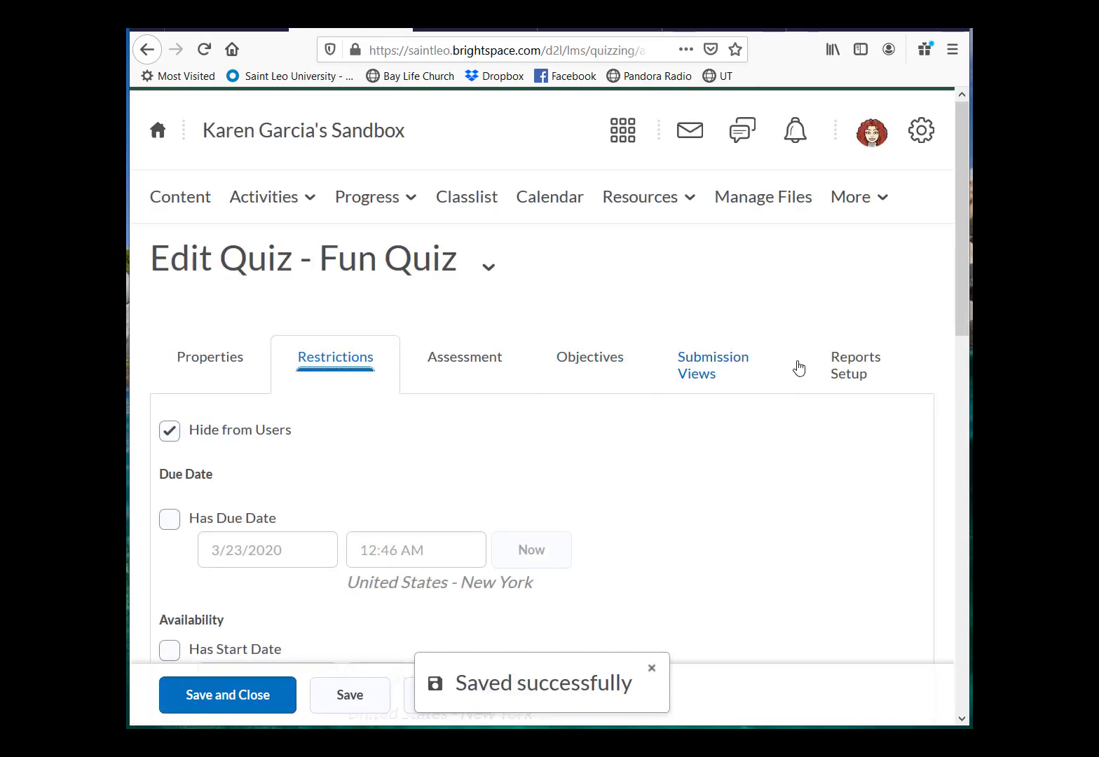
drag(961, 299, 962, 415)
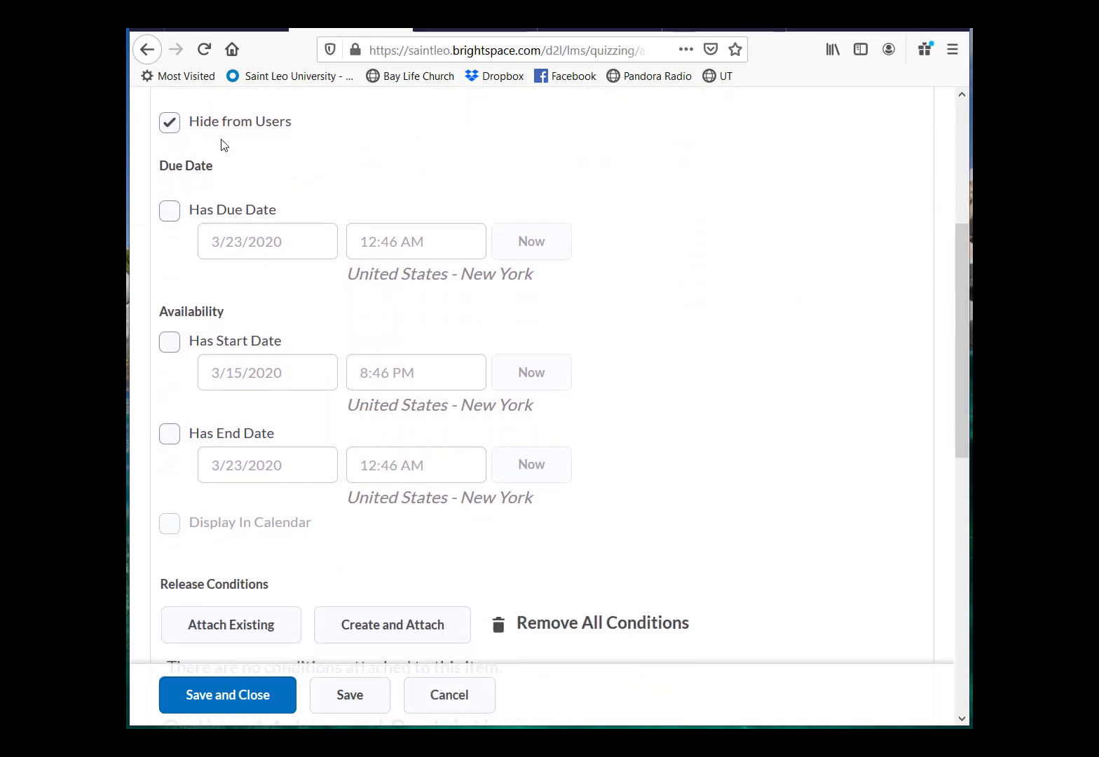
Step: Try out the Hide from Users, Has Due Date and Has Start Date options and restore each one
click(169, 123)
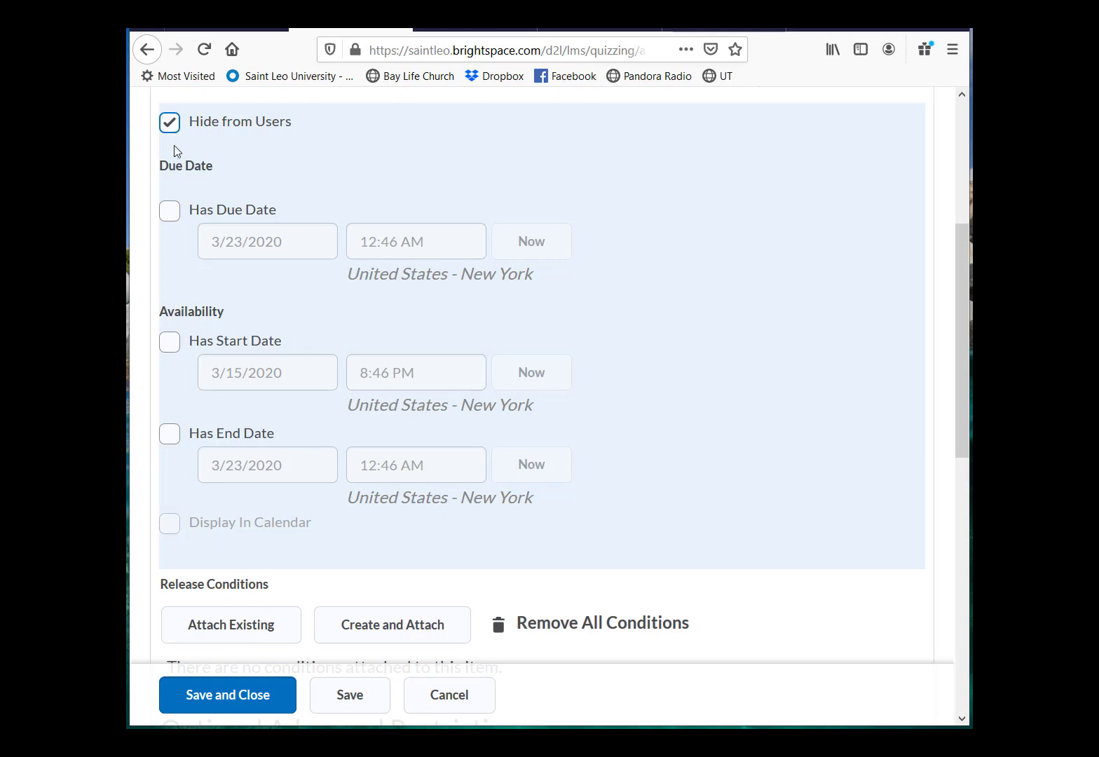
click(169, 211)
click(169, 212)
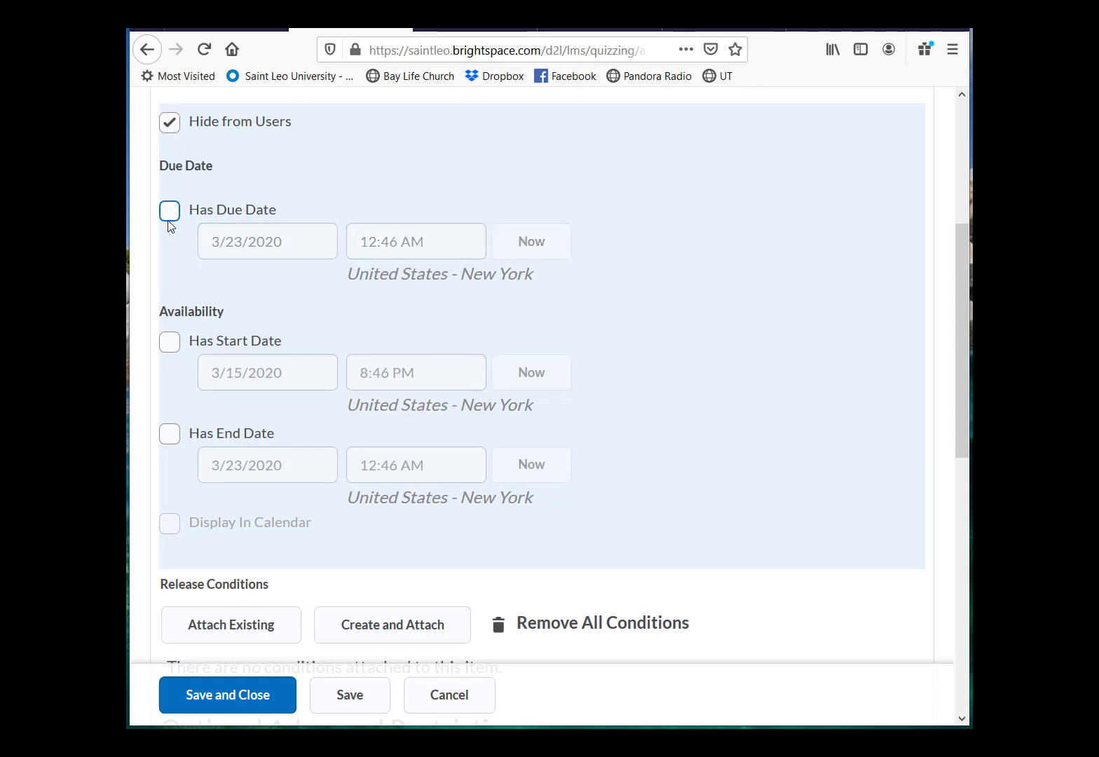
click(170, 342)
click(170, 343)
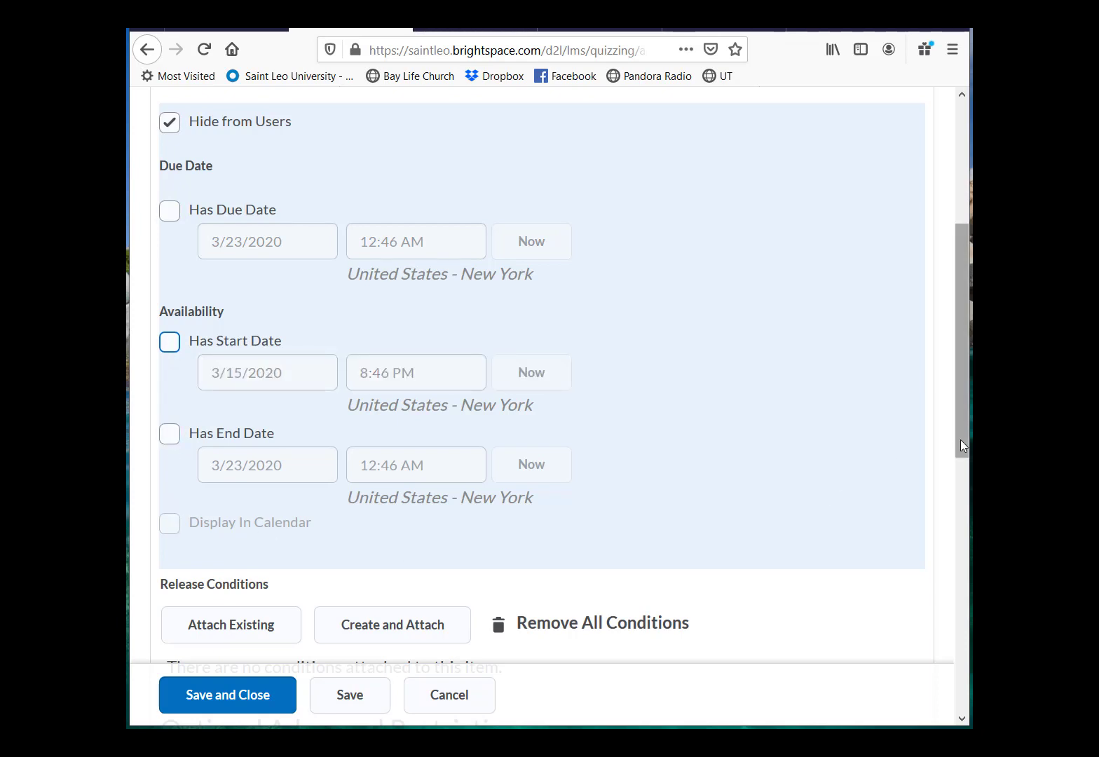
Step: Try the special access type "Allow only users with special access to see this quiz" and switch back to allowing selected users
drag(961, 439, 964, 756)
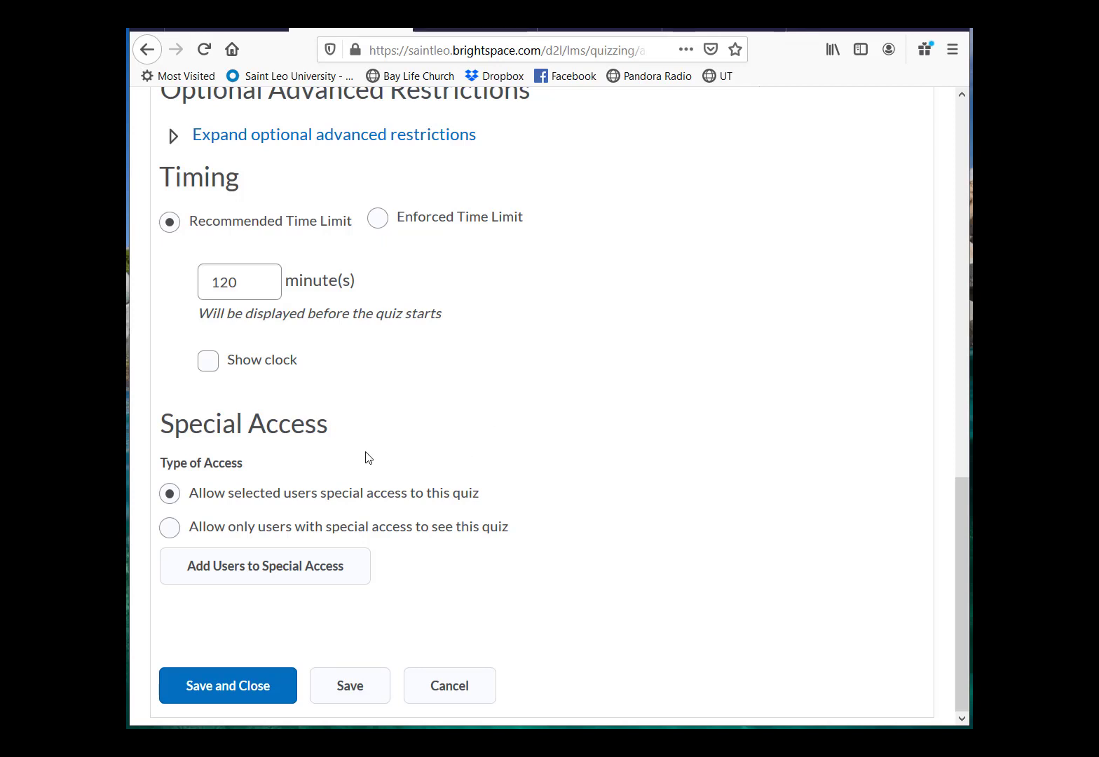
click(246, 532)
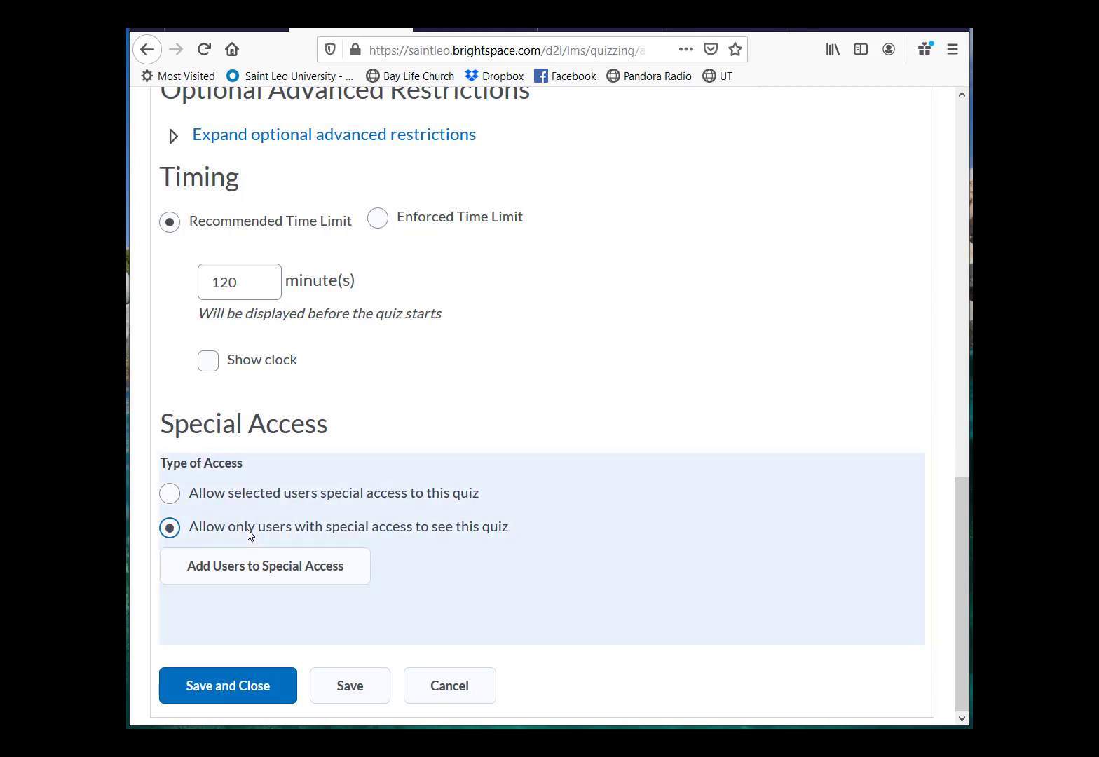
click(319, 503)
Step: Open the quiz's assessment settings and allow attempts to be set as graded immediately upon completion
drag(962, 539, 934, 168)
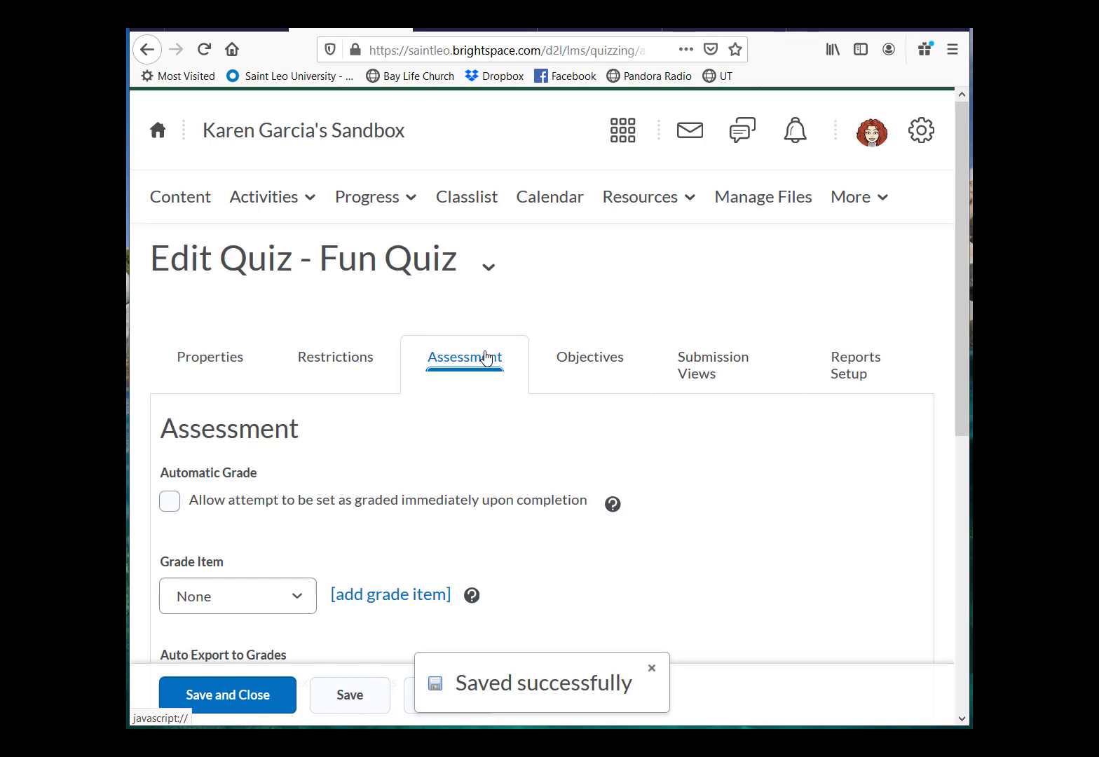
click(168, 515)
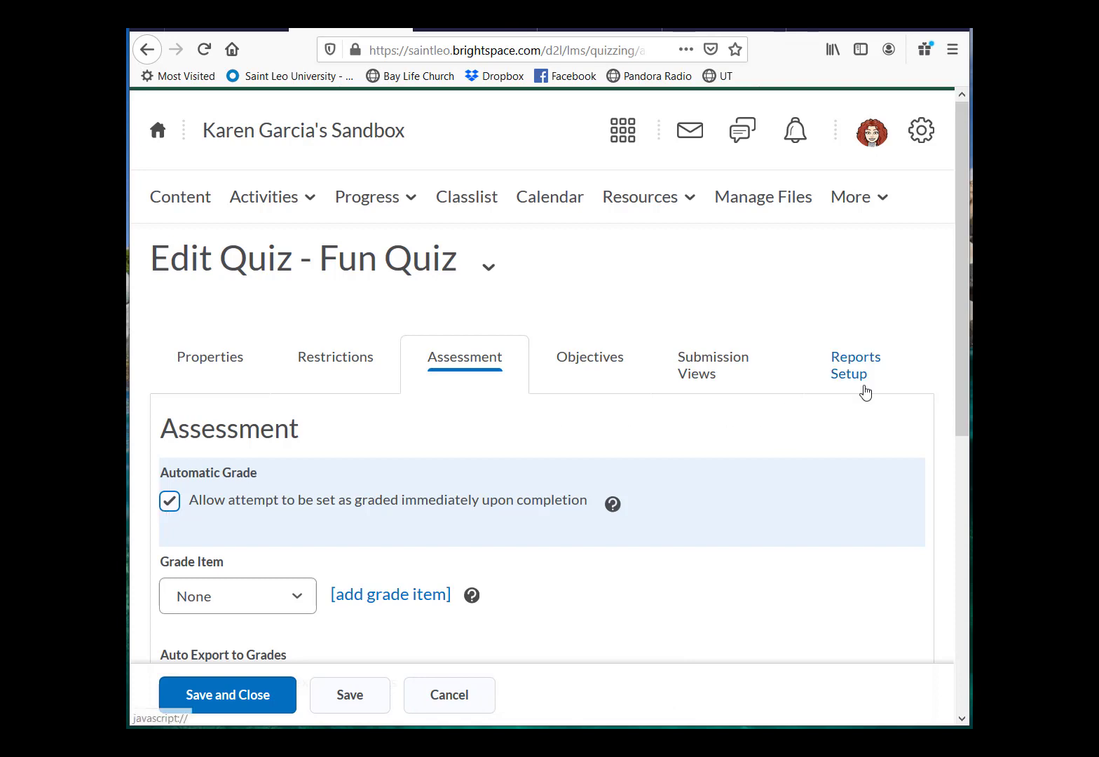
Step: Examine the grade items that can be linked to the quiz
drag(959, 378, 968, 621)
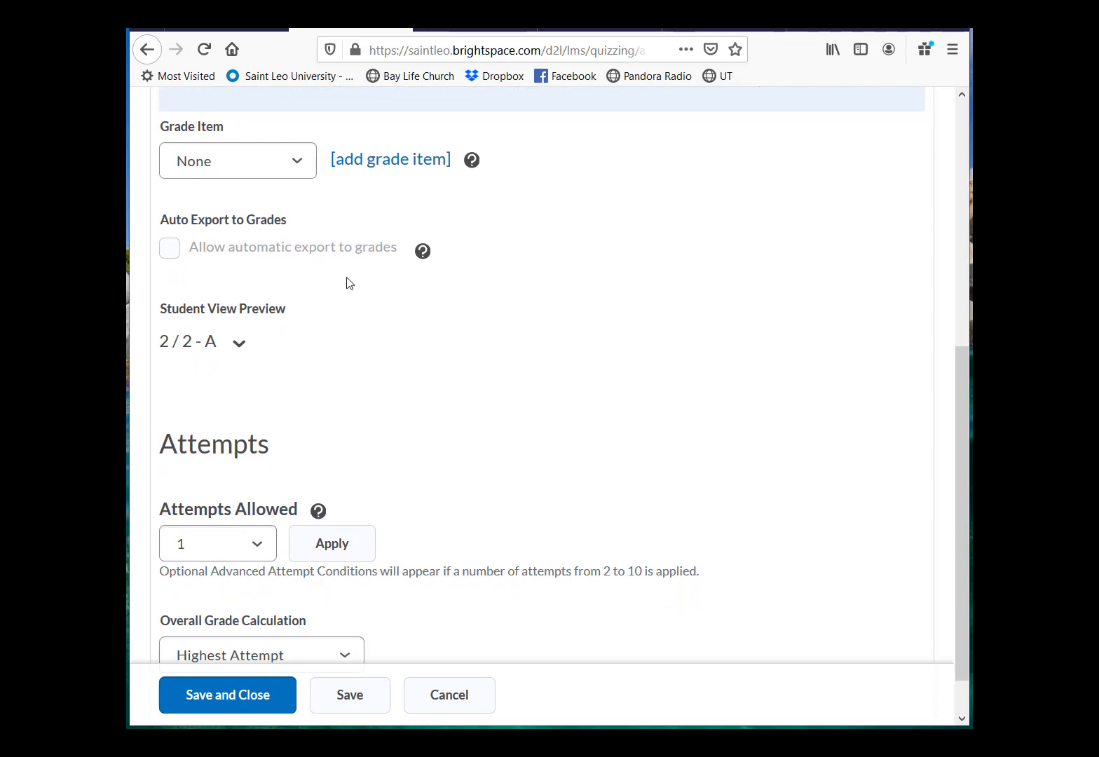
click(299, 173)
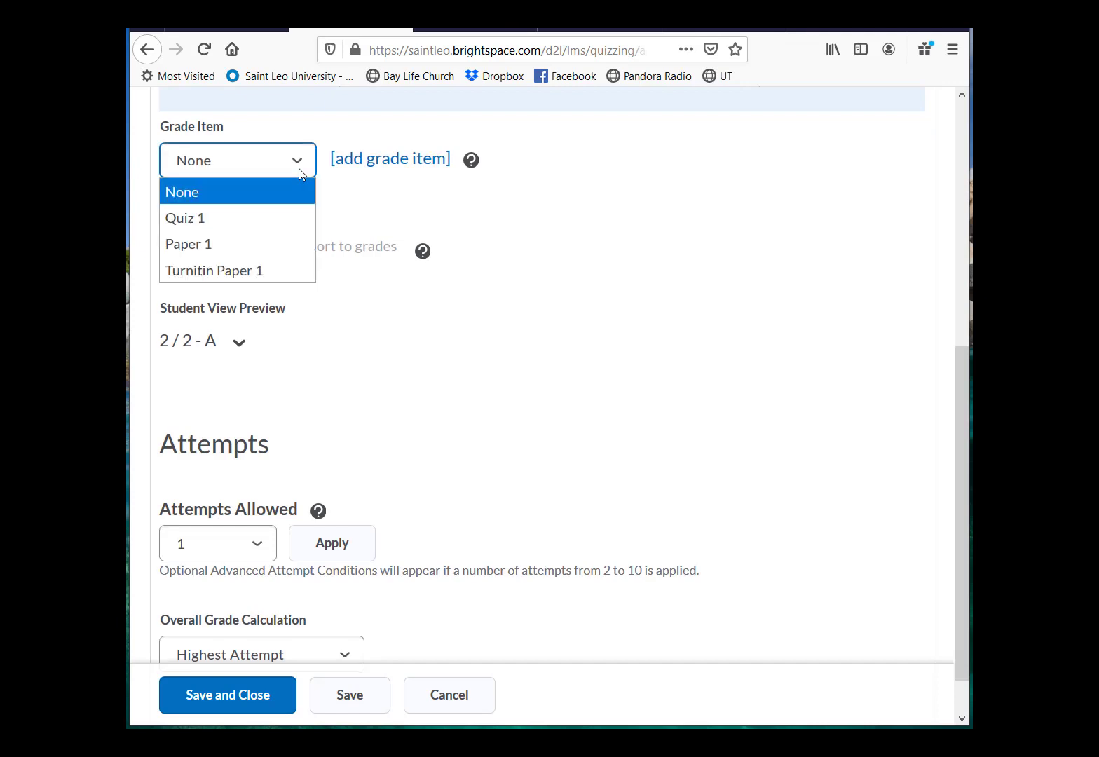
click(299, 173)
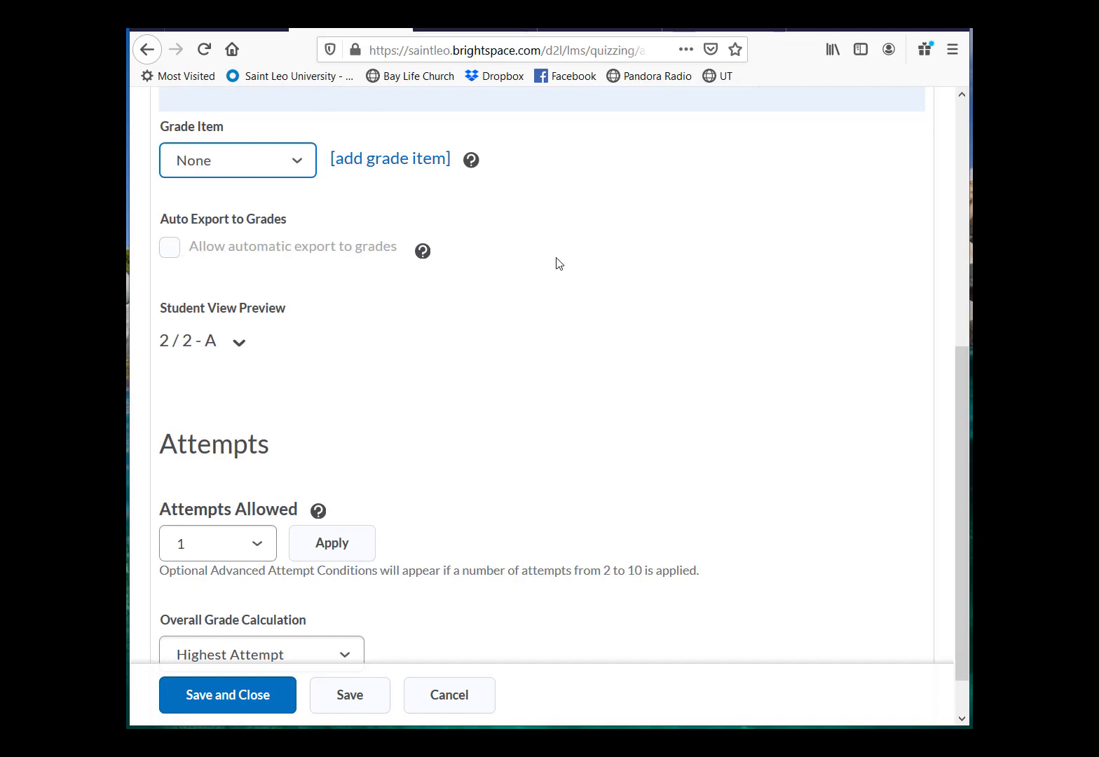
Step: Examine the choices for the number of attempts allowed and for the overall grade calculation
drag(962, 383, 971, 412)
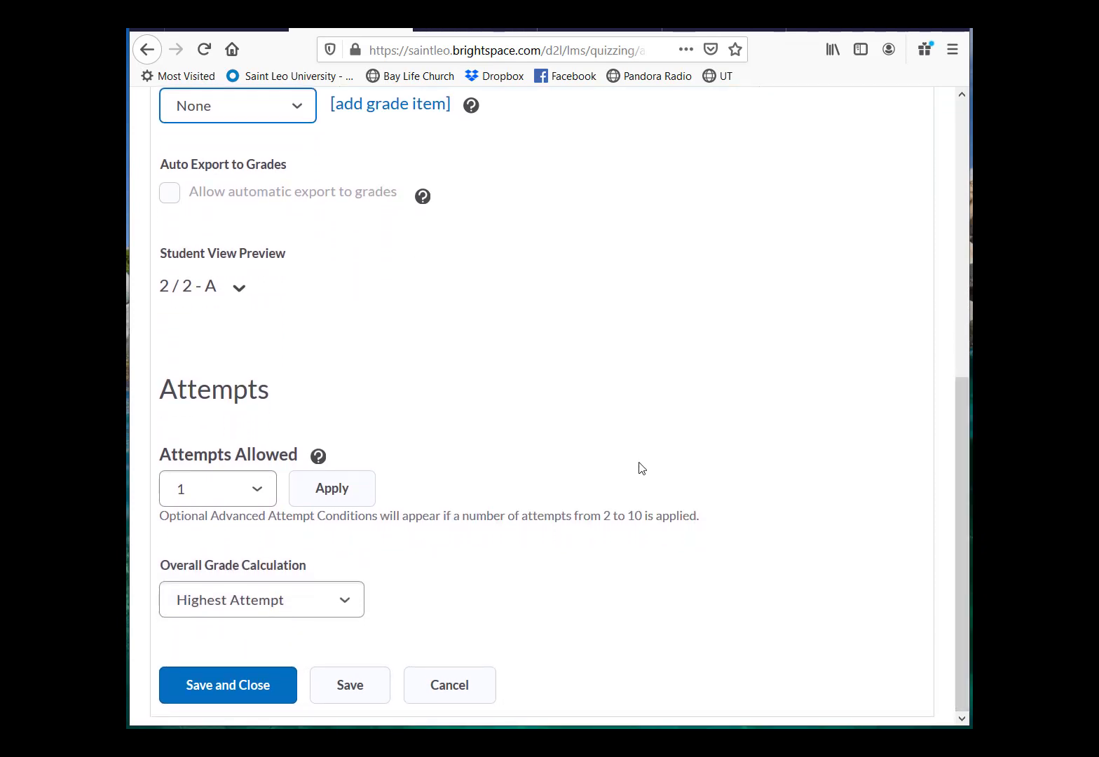
click(269, 497)
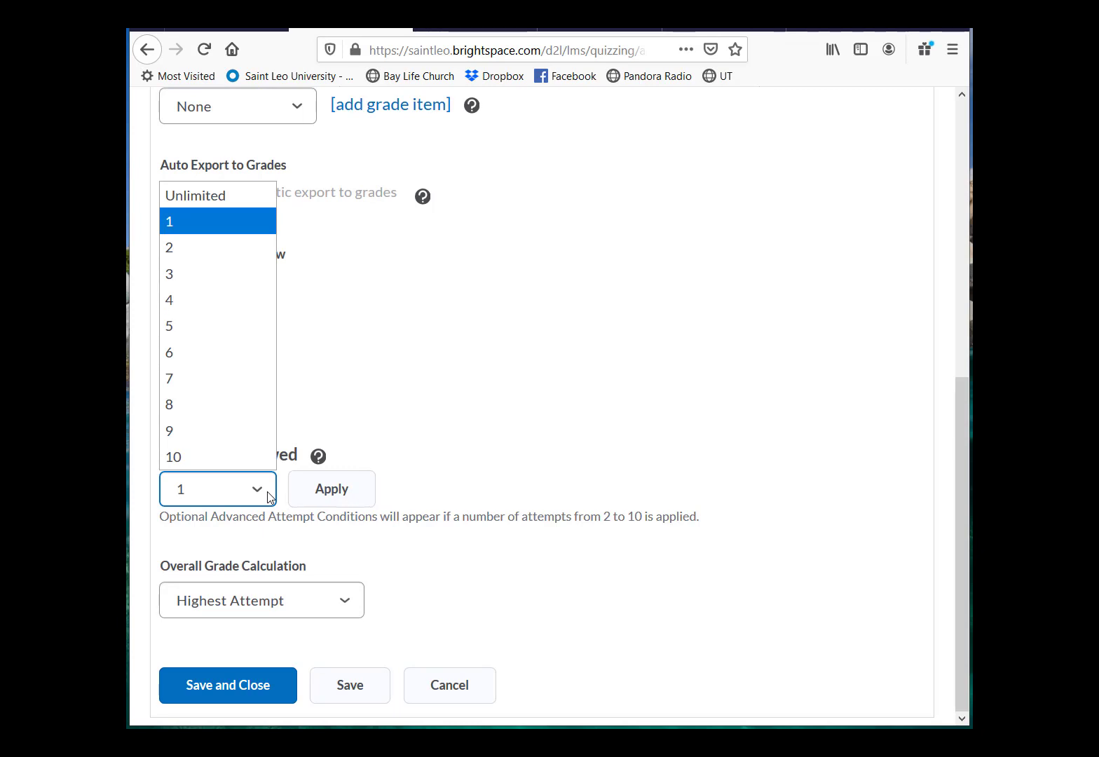
click(267, 497)
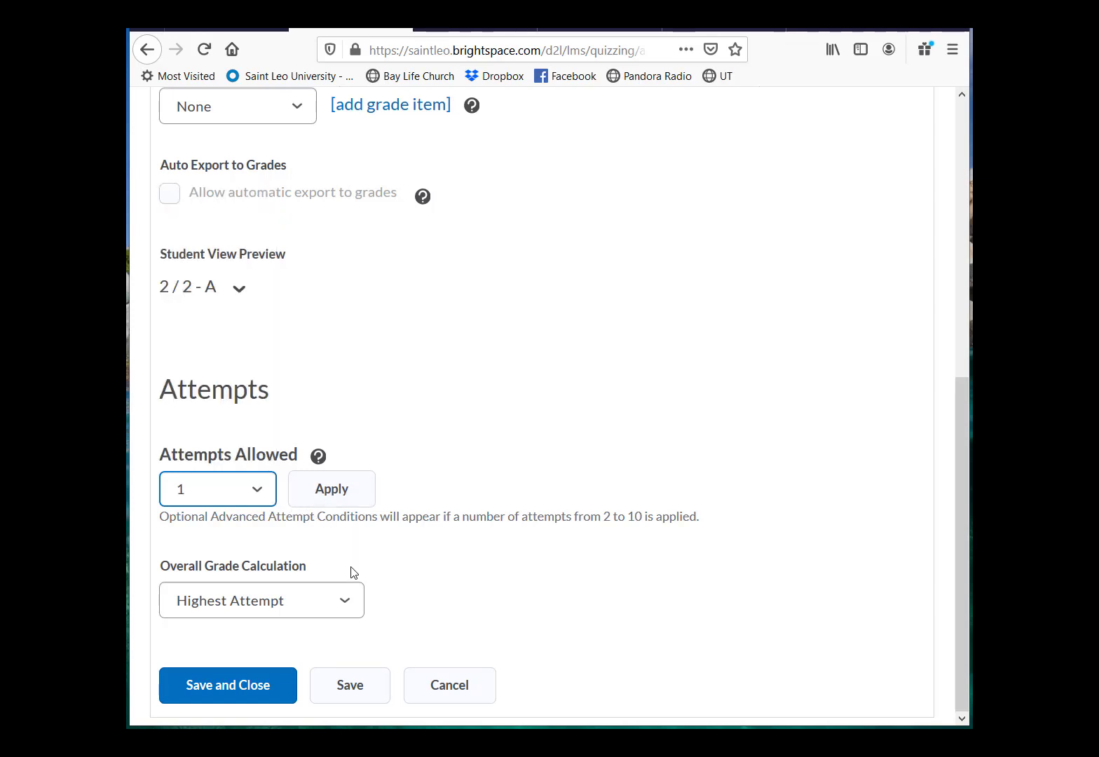
click(344, 596)
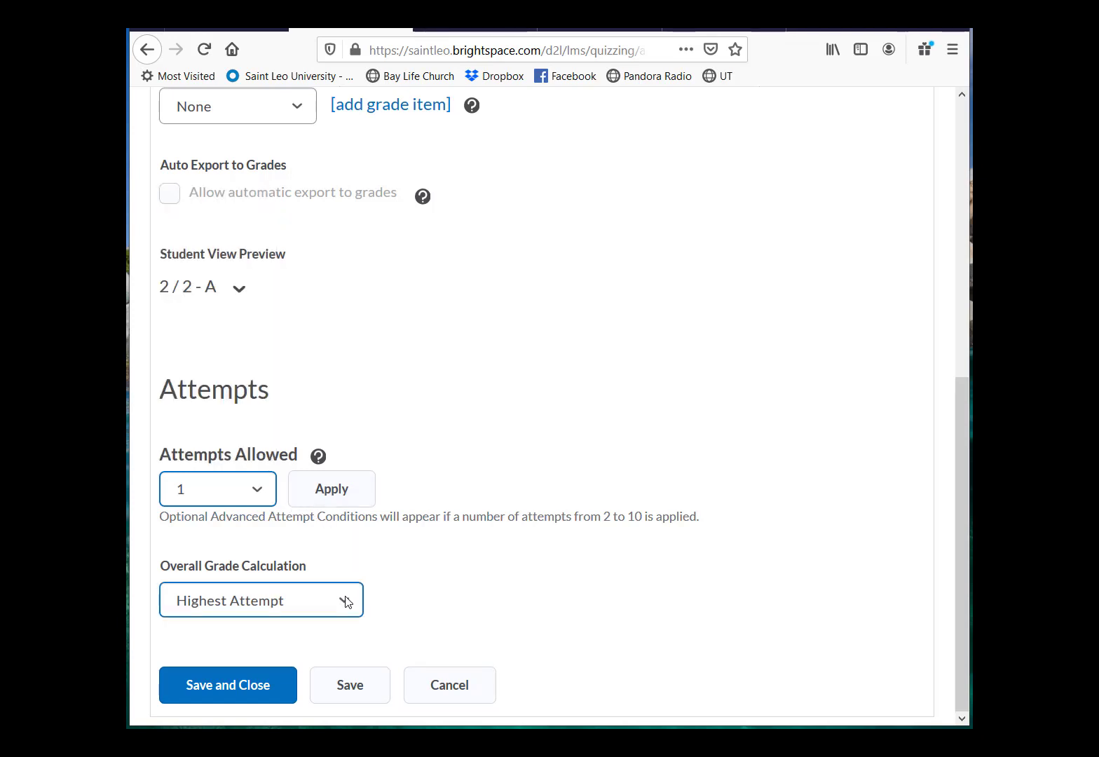
click(345, 602)
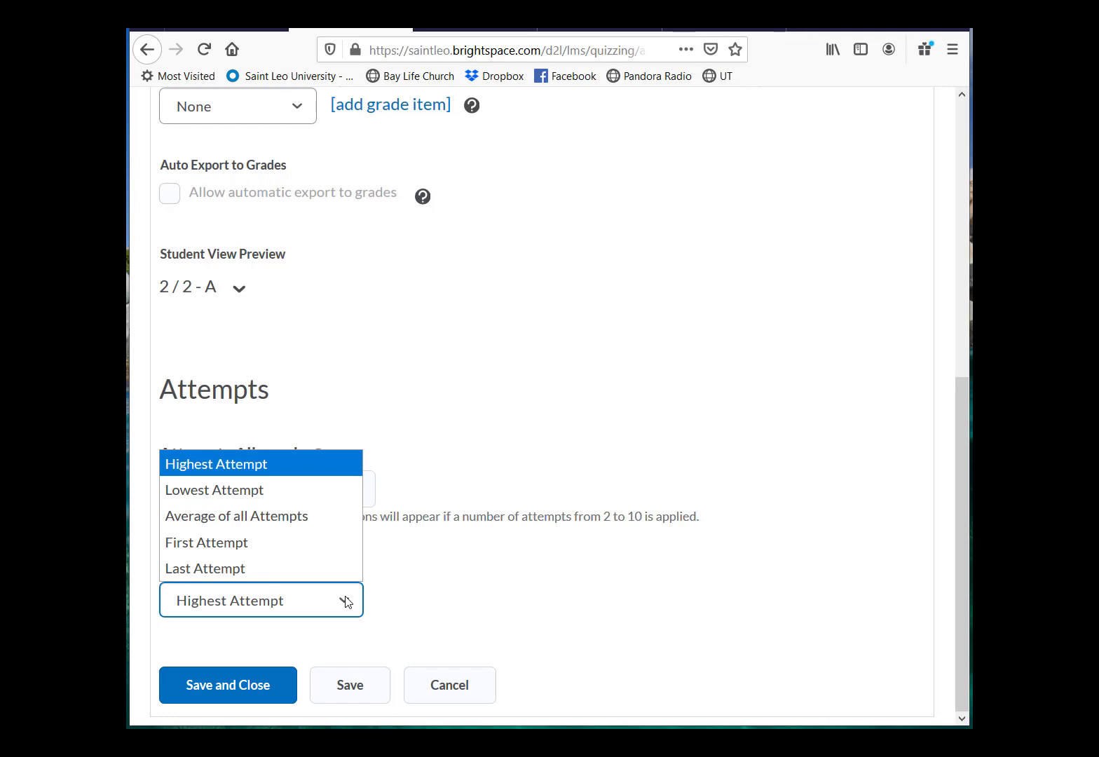
click(344, 602)
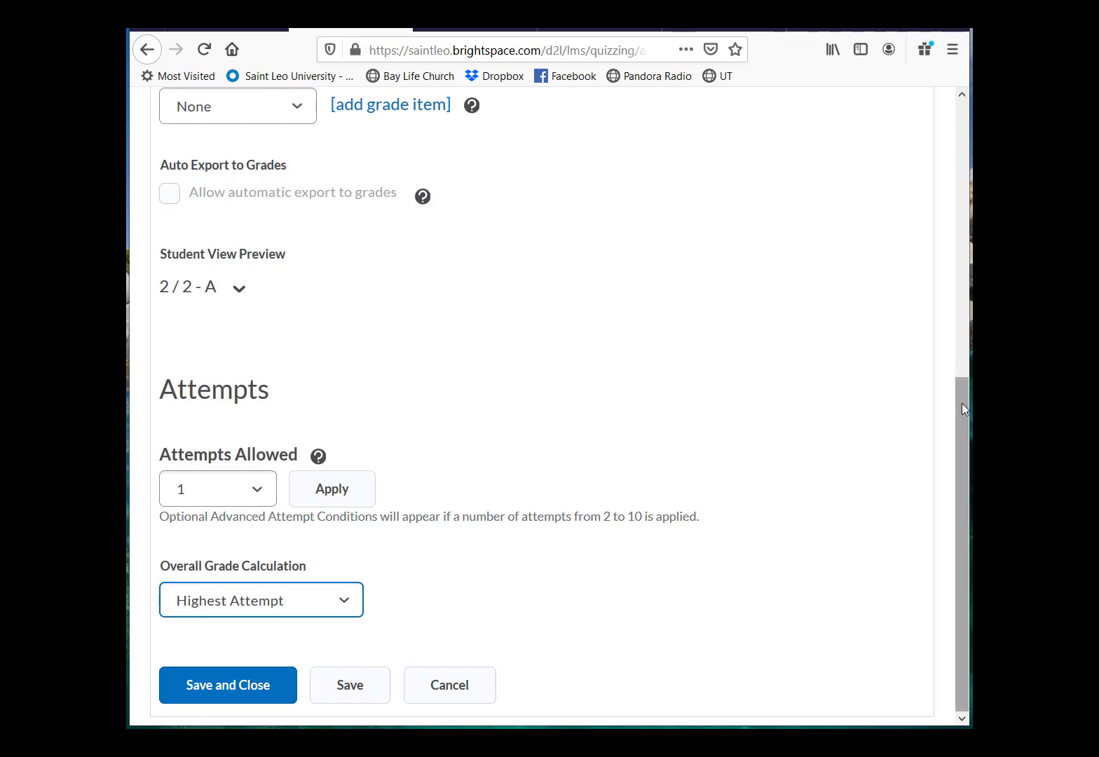
Step: Save the Fun Quiz settings and close the quiz editor
drag(962, 403, 965, 159)
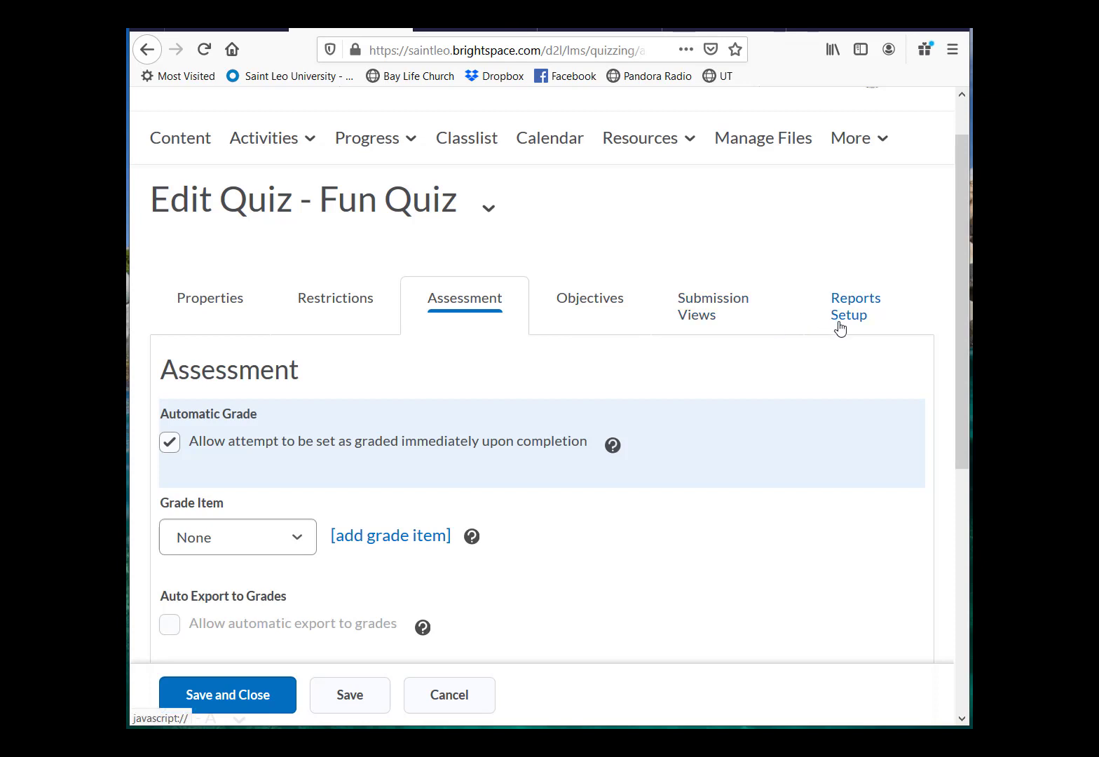
click(197, 703)
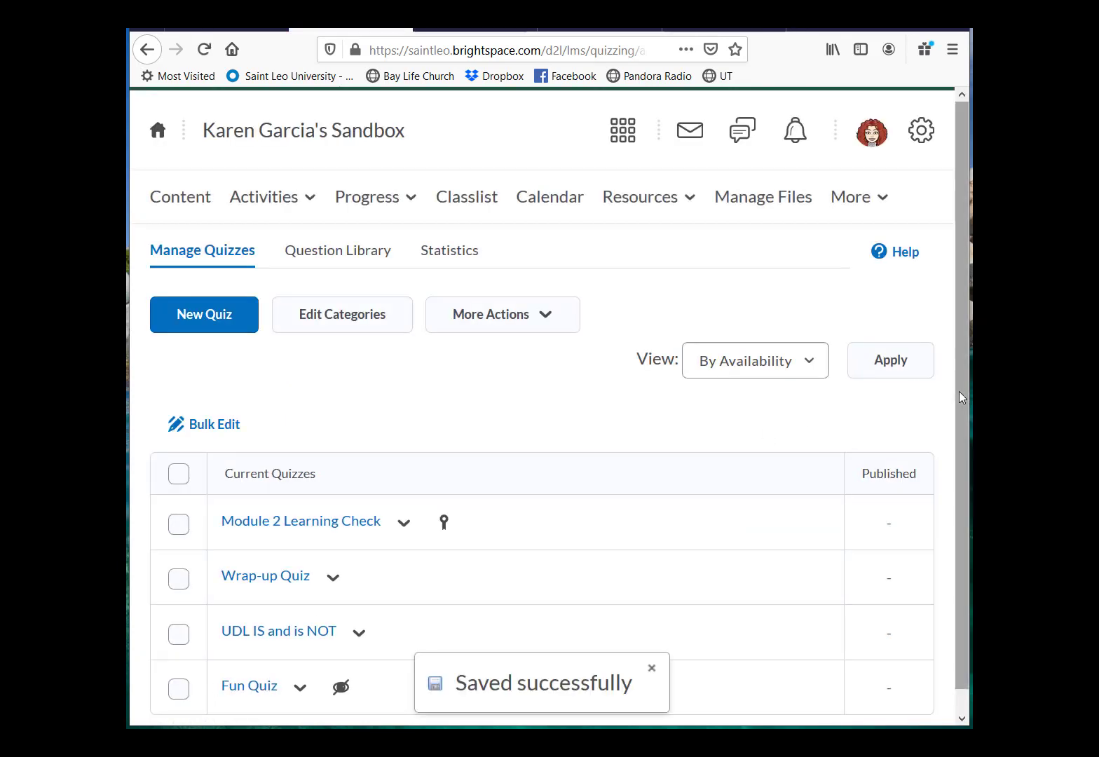
Step: Examine the actions available for Fun Quiz in the list of current quizzes
drag(960, 393, 967, 450)
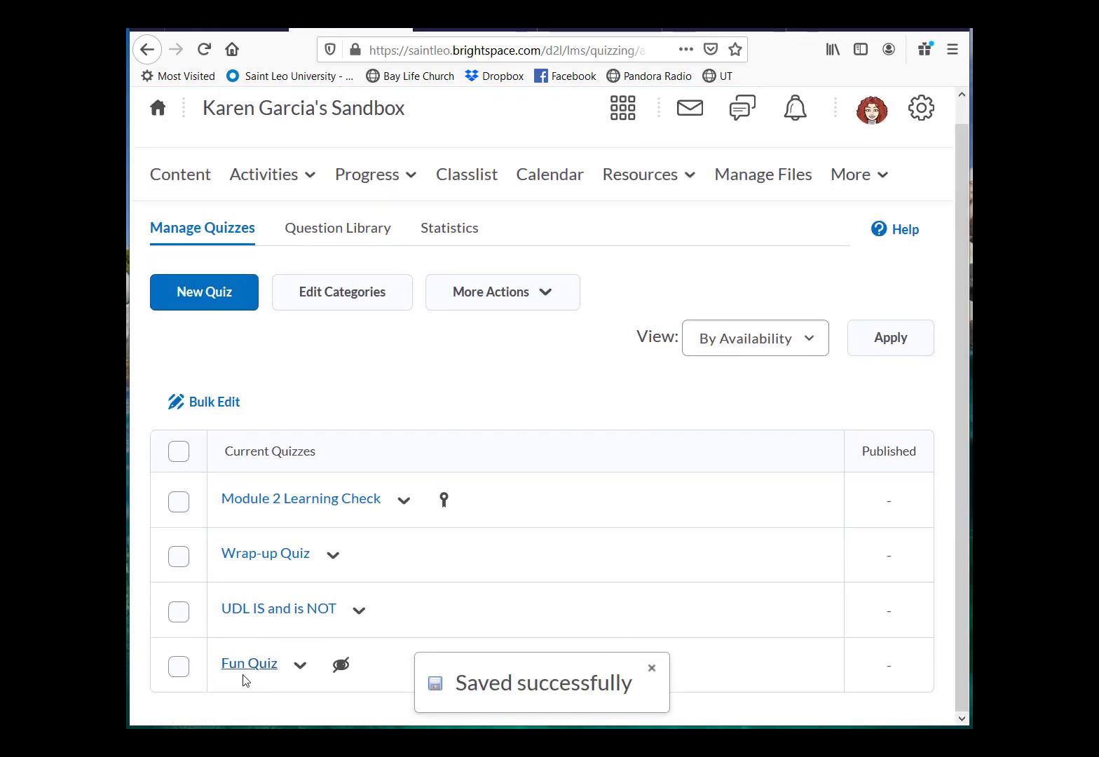
click(291, 676)
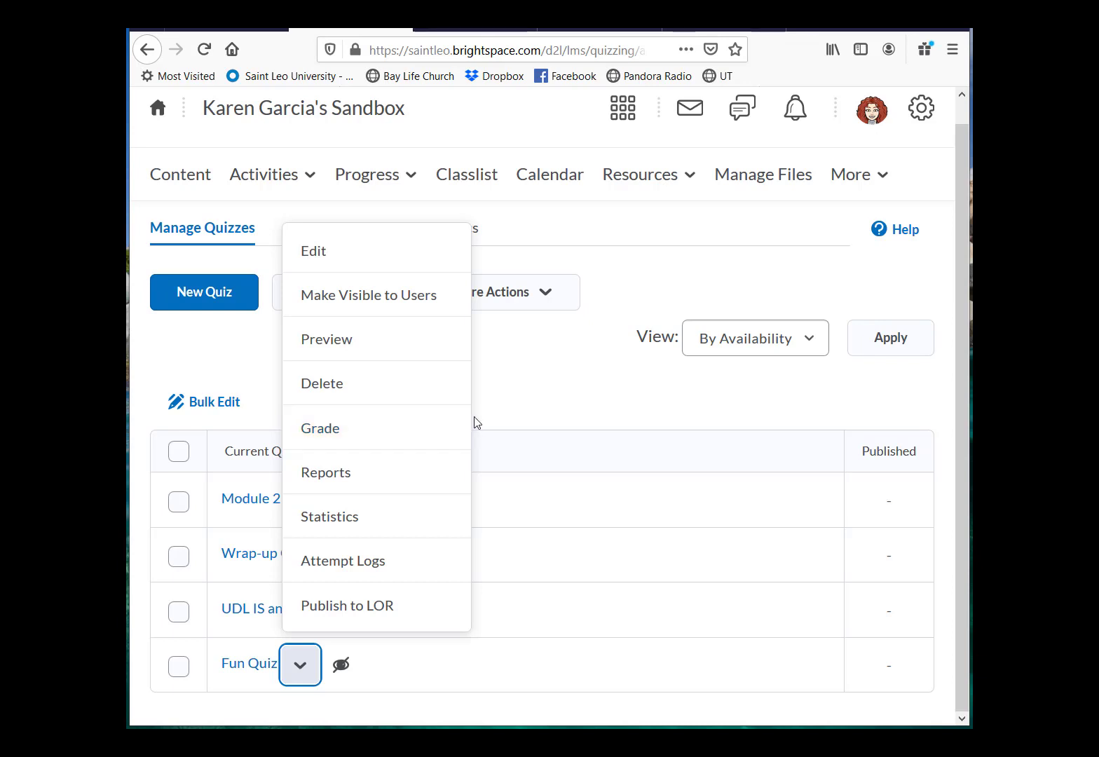
click(527, 409)
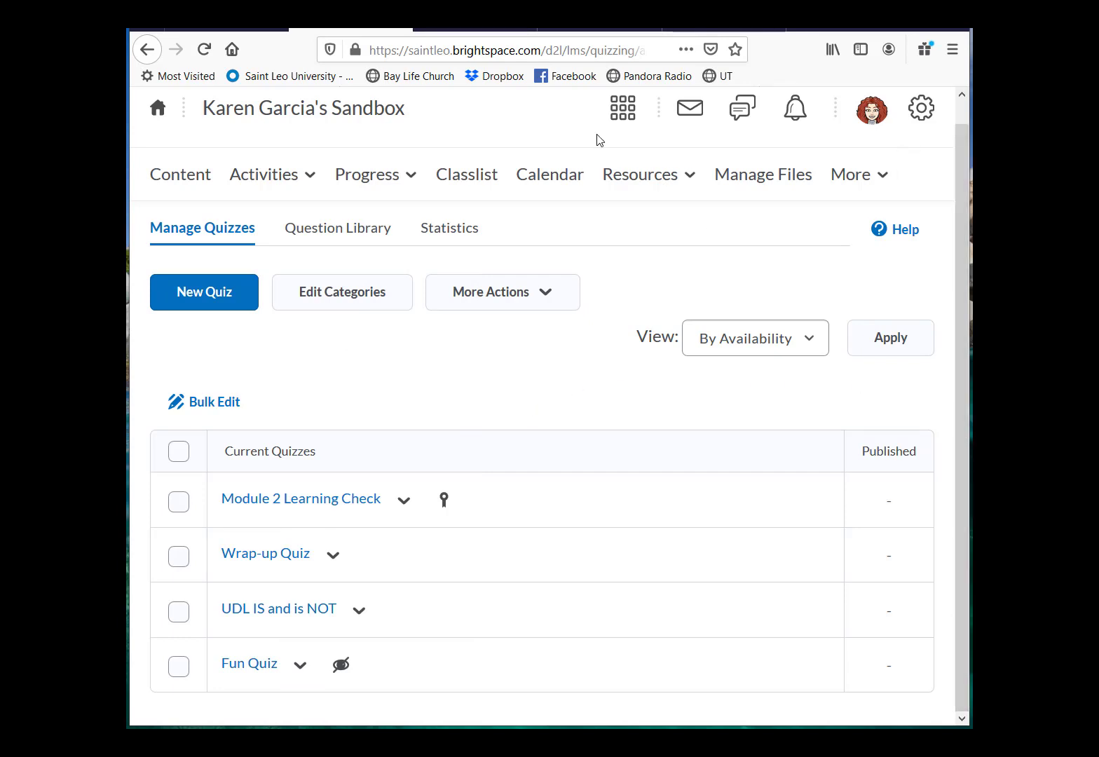
Step: Switch to the Saint Leo University Brightspace Community site and open its Contact Support page
click(592, 30)
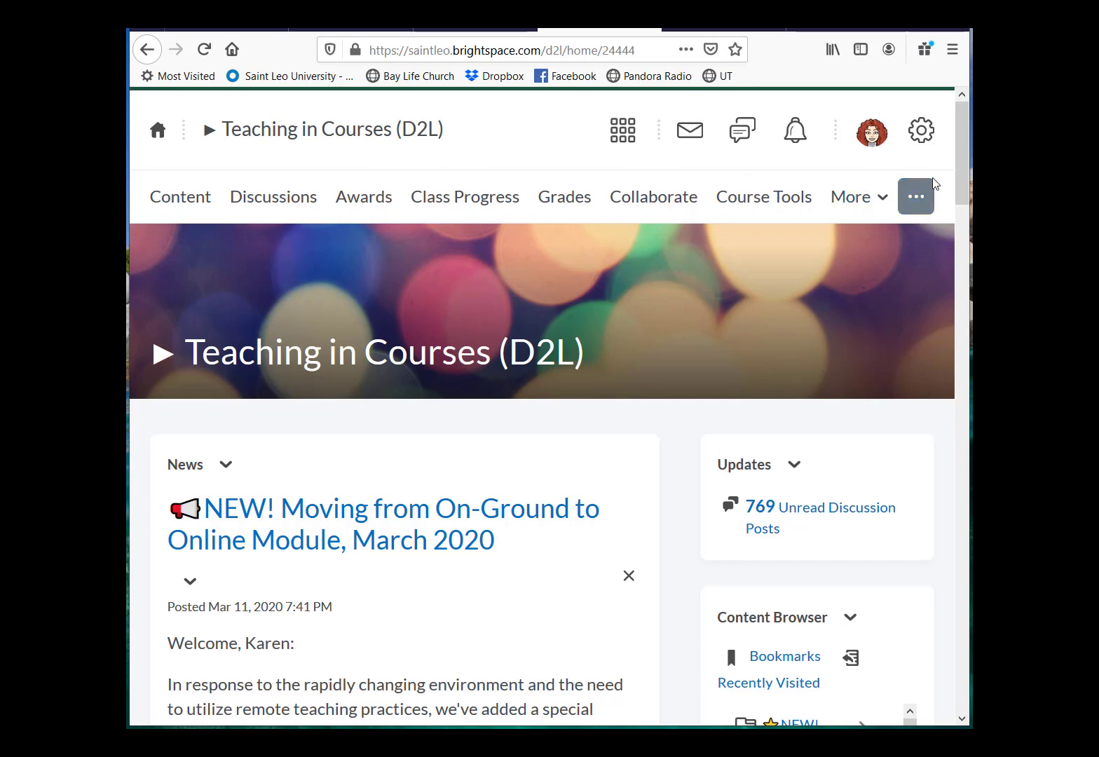
click(686, 30)
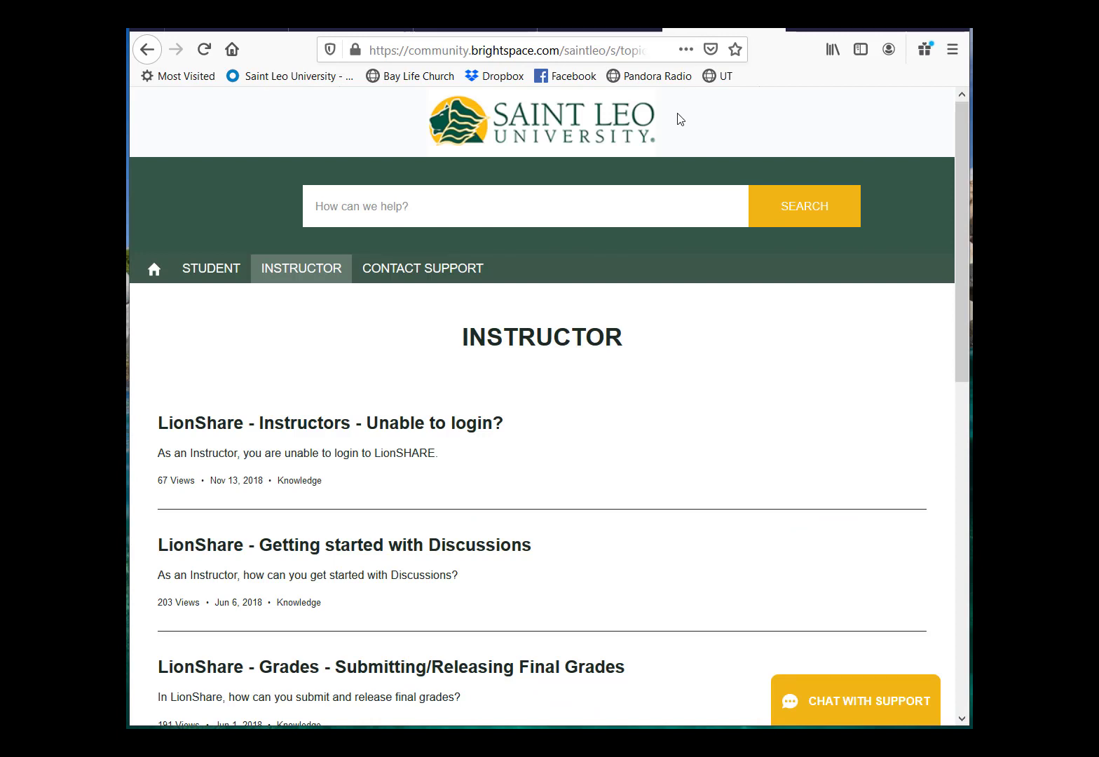
click(411, 282)
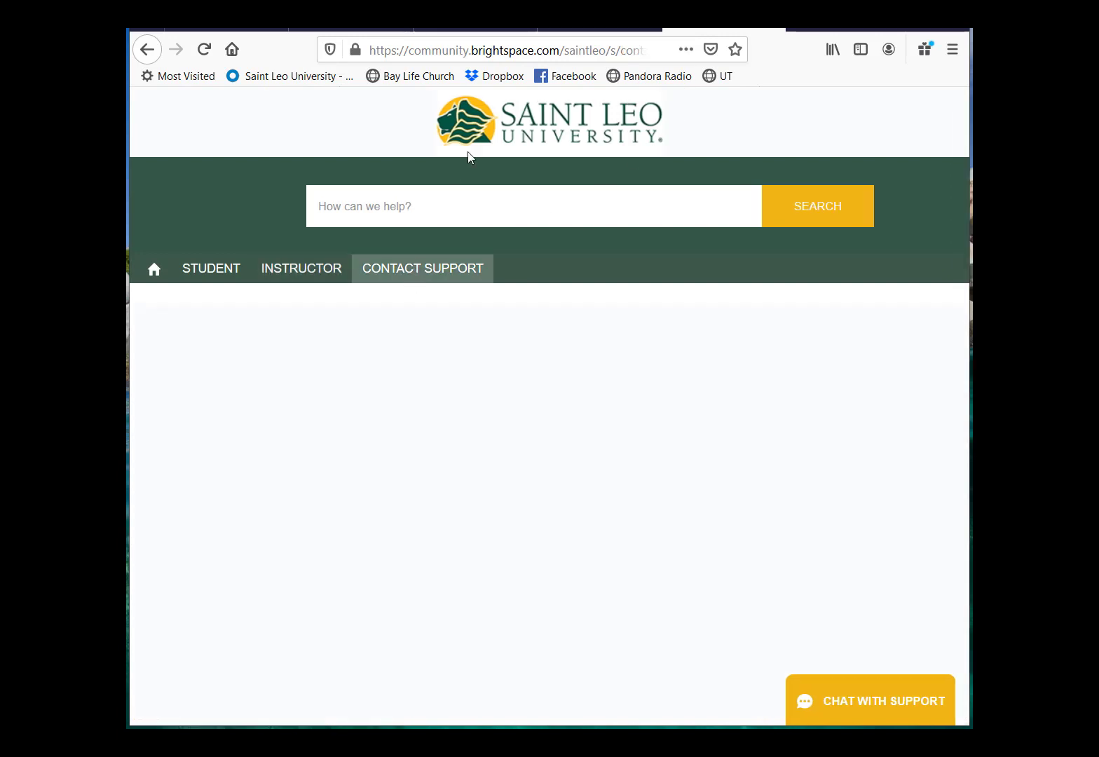
Step: Return to the Teaching in Courses (D2L) homepage and read the 24-hour support details in the news announcement
click(565, 30)
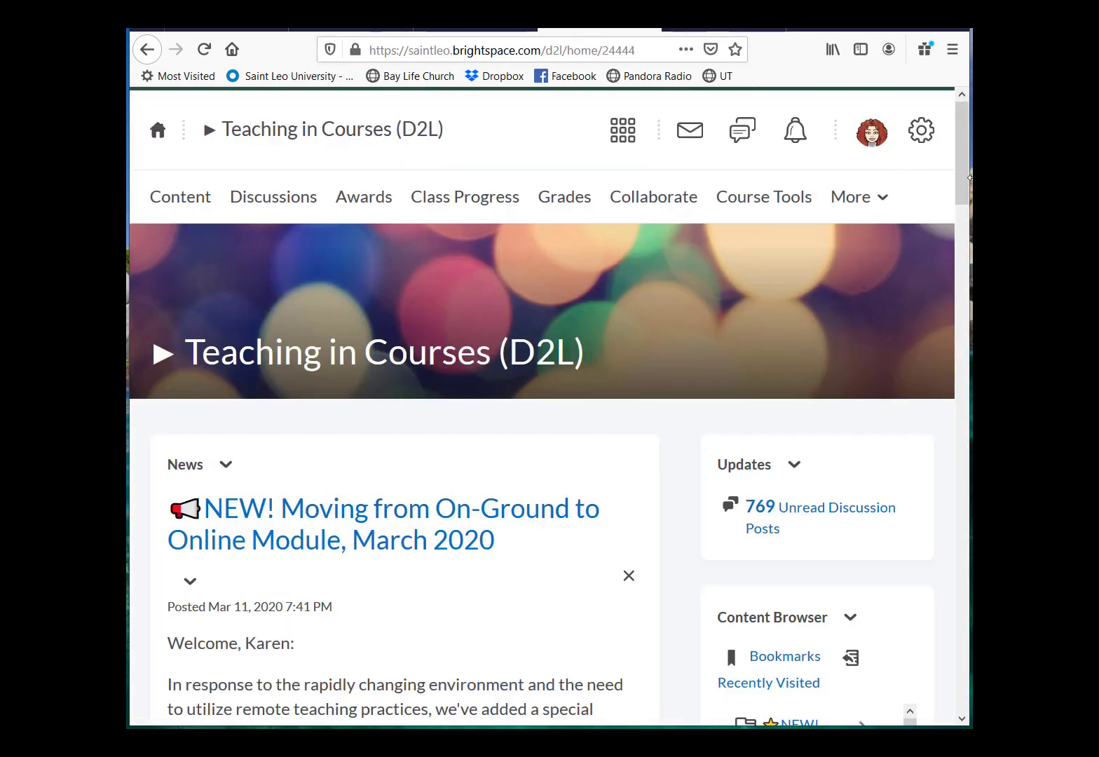
drag(962, 195, 965, 315)
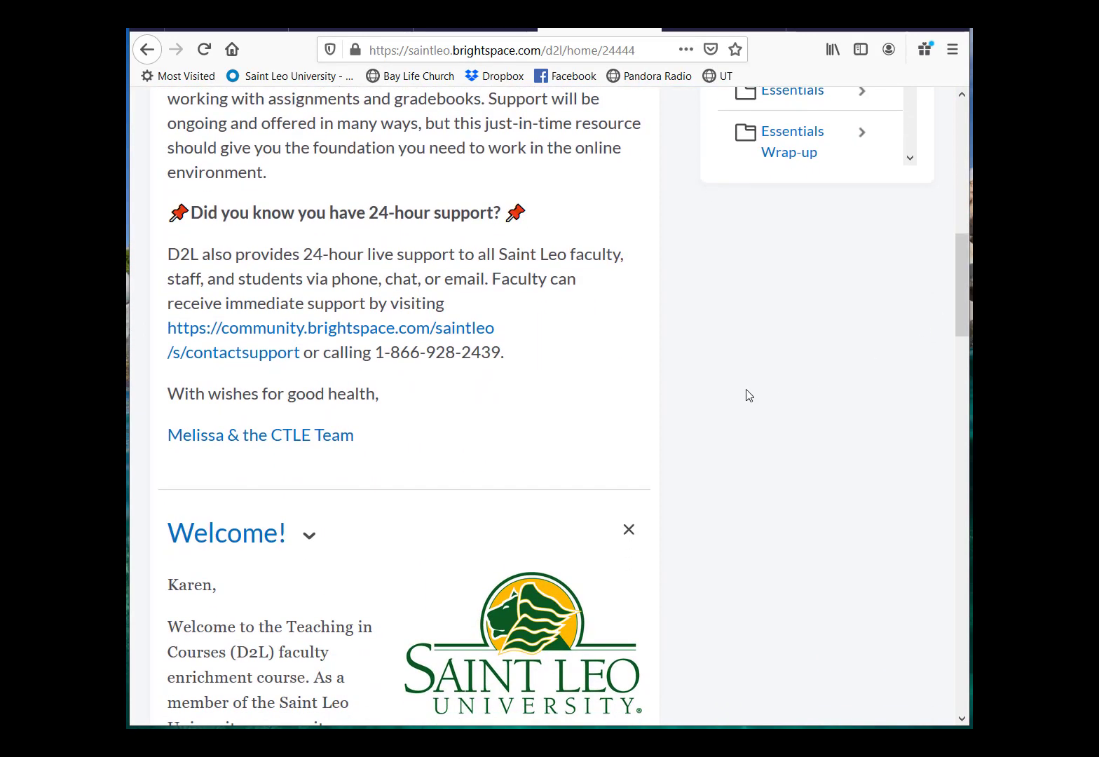
triple_click(471, 380)
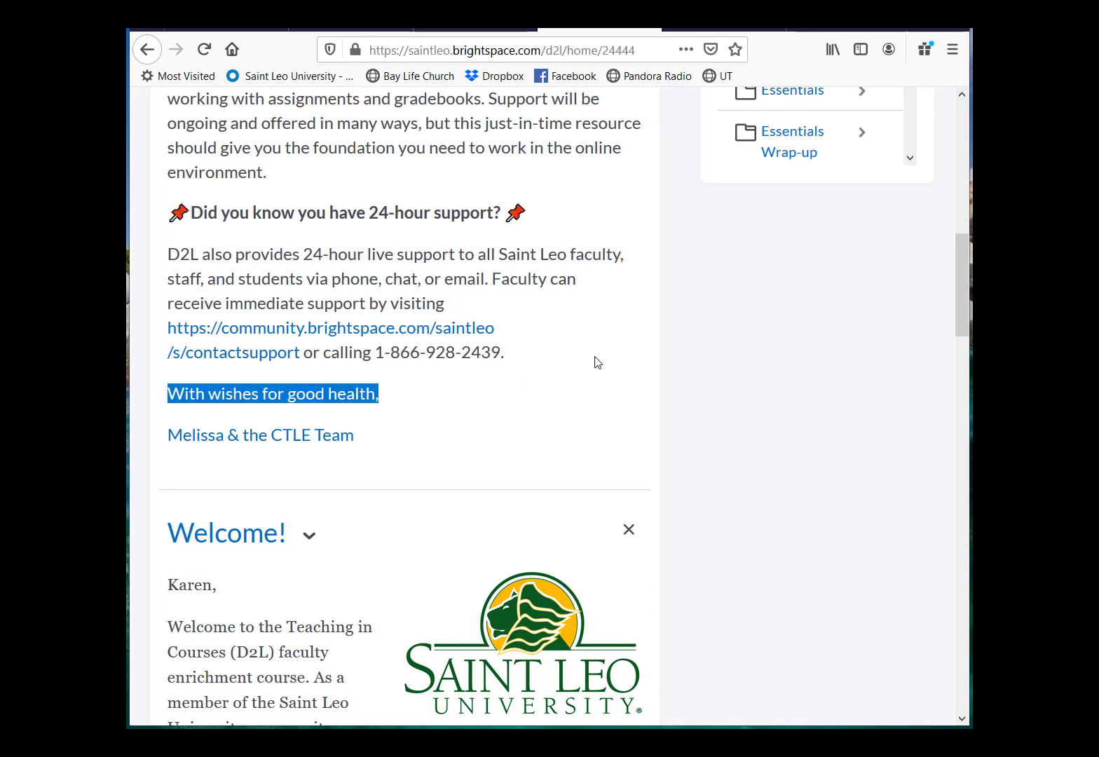